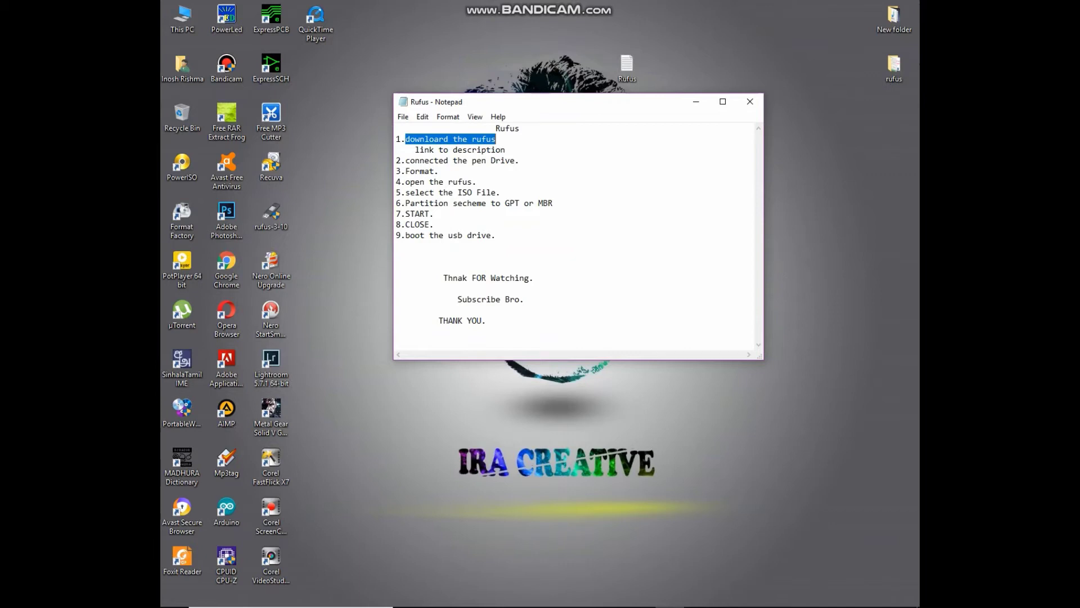
Switch to Opera and look through the Rufus website for the download section.
{"action": "left_click", "coordinate": [524, 595]}
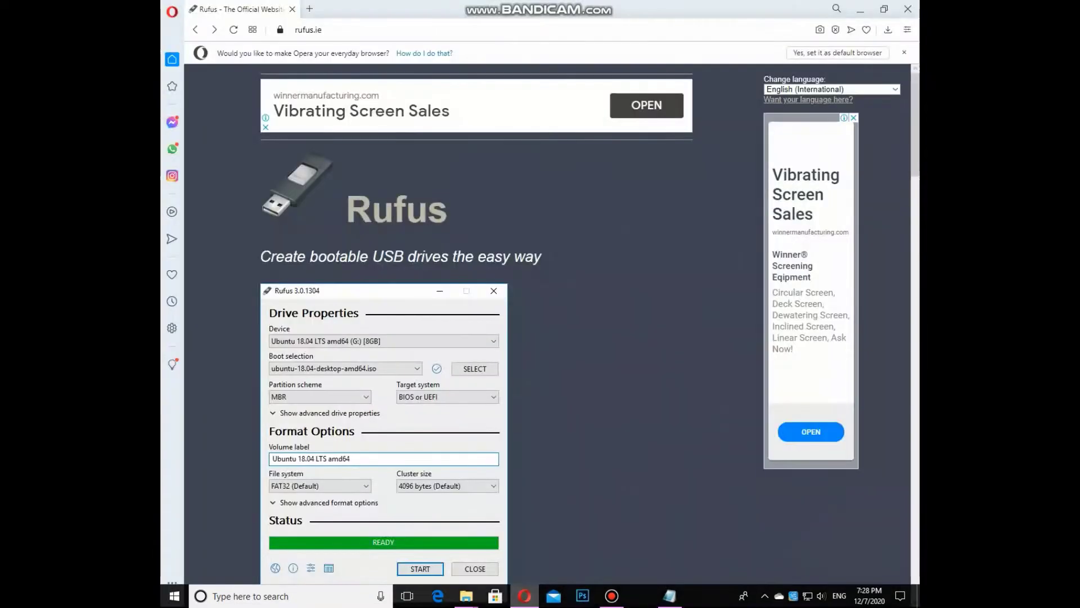
{"action": "scroll", "coordinate": [552, 338], "scroll_direction": "down", "scroll_amount": 7}
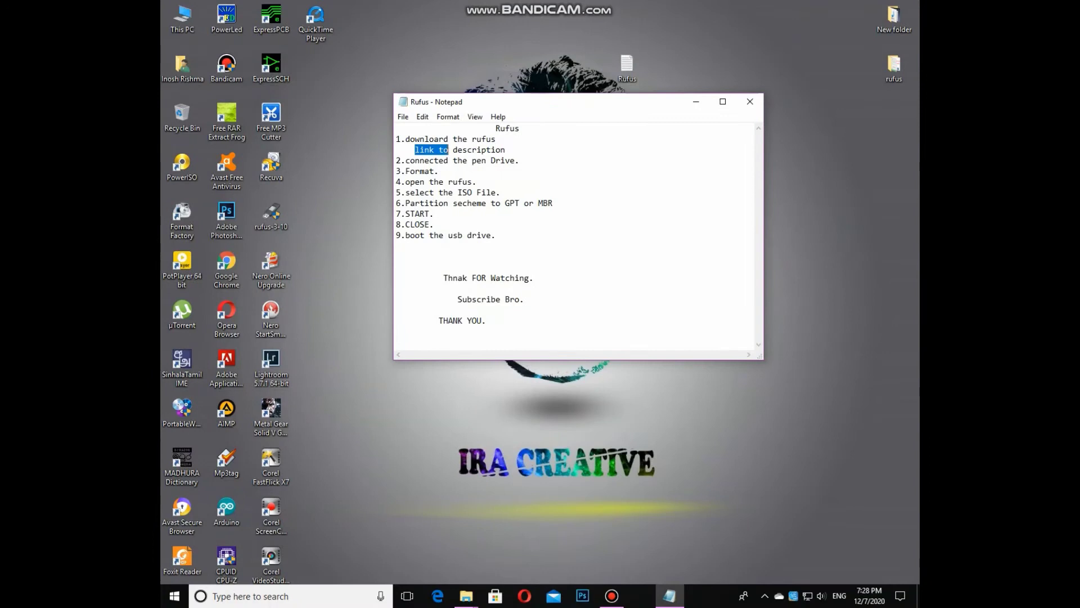
Highlight the download-link line and the "connected the pen Drive" line in the Rufus notes in Notepad.
{"action": "left_click_drag", "start_coordinate": [448, 149], "coordinate": [506, 149]}
{"action": "left_click", "coordinate": [520, 161]}
{"action": "left_click_drag", "start_coordinate": [406, 160], "coordinate": [518, 160]}
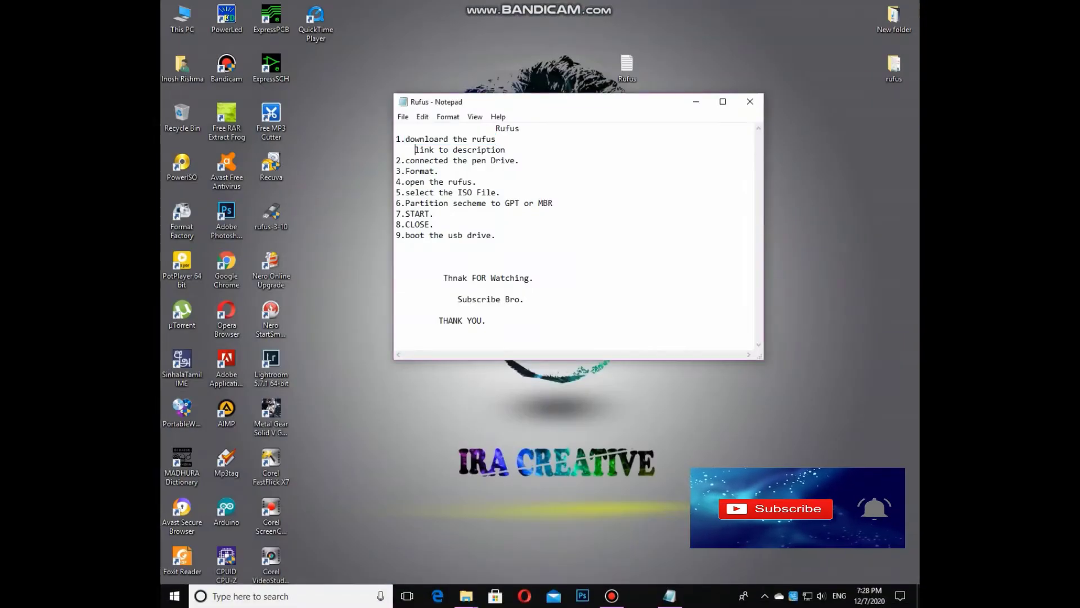
{"action": "left_click_drag", "start_coordinate": [415, 149], "coordinate": [454, 149]}
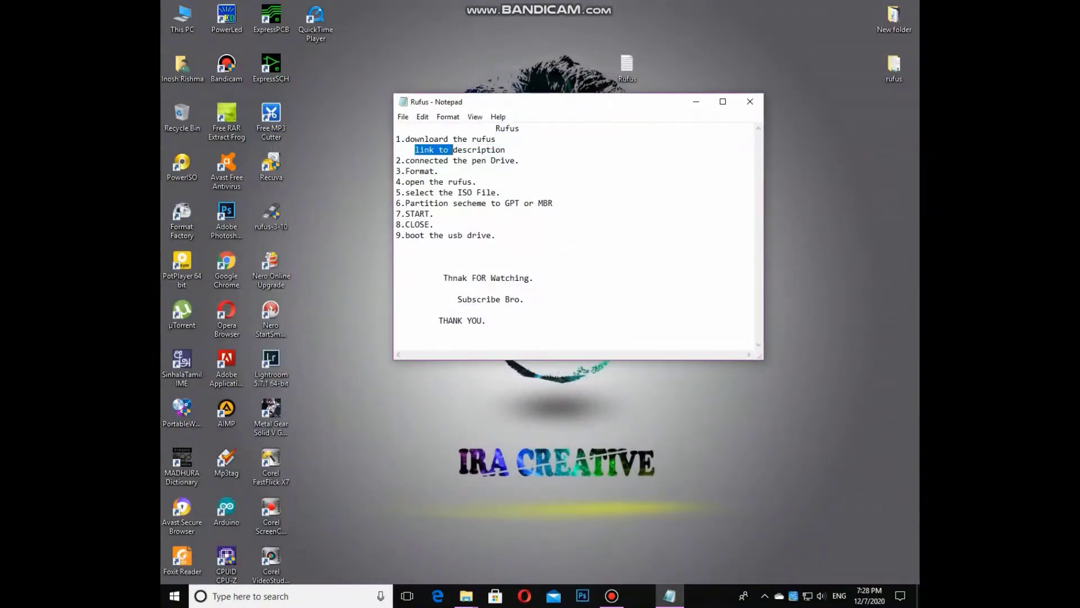
{"action": "left_click_drag", "start_coordinate": [453, 149], "coordinate": [505, 150]}
{"action": "left_click_drag", "start_coordinate": [405, 160], "coordinate": [520, 160]}
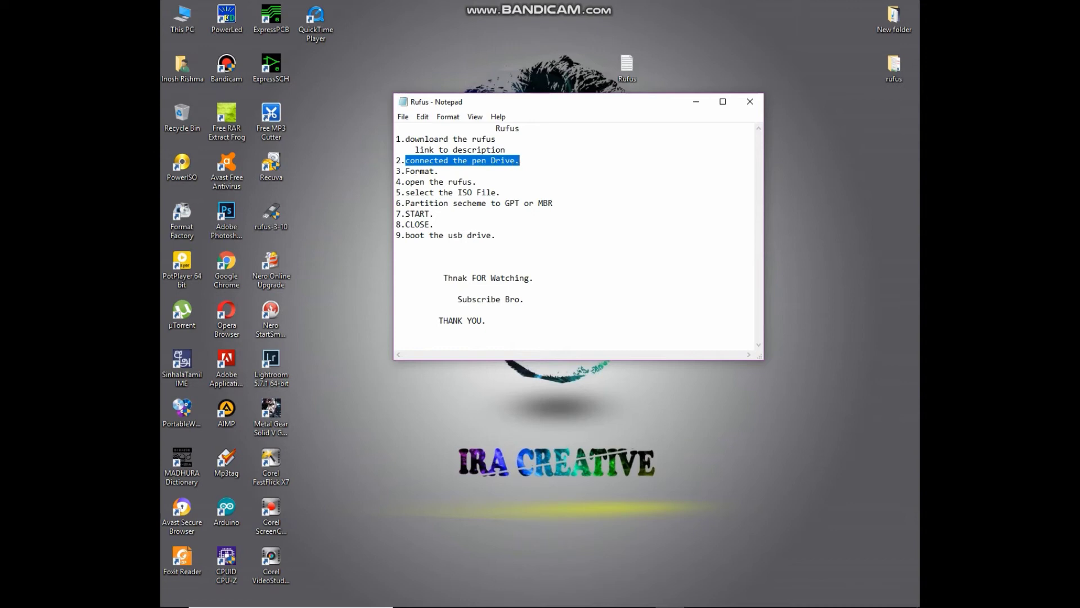
Open This PC in File Explorer and check the properties of the IRA (I:) USB drive.
{"action": "double_click", "coordinate": [182, 17]}
{"action": "left_click", "coordinate": [557, 156]}
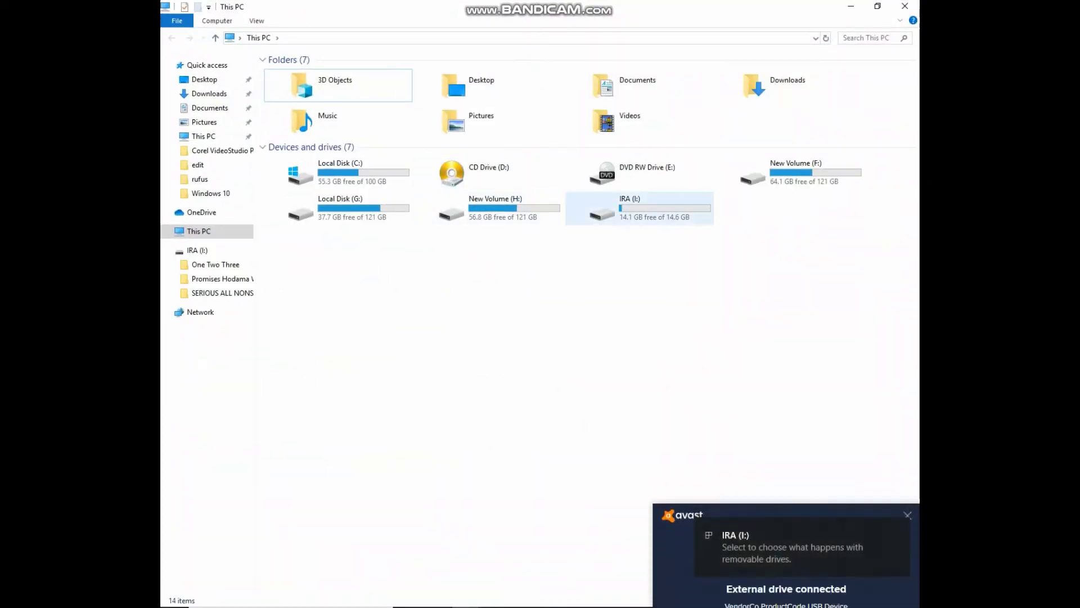
{"action": "right_click", "coordinate": [650, 206]}
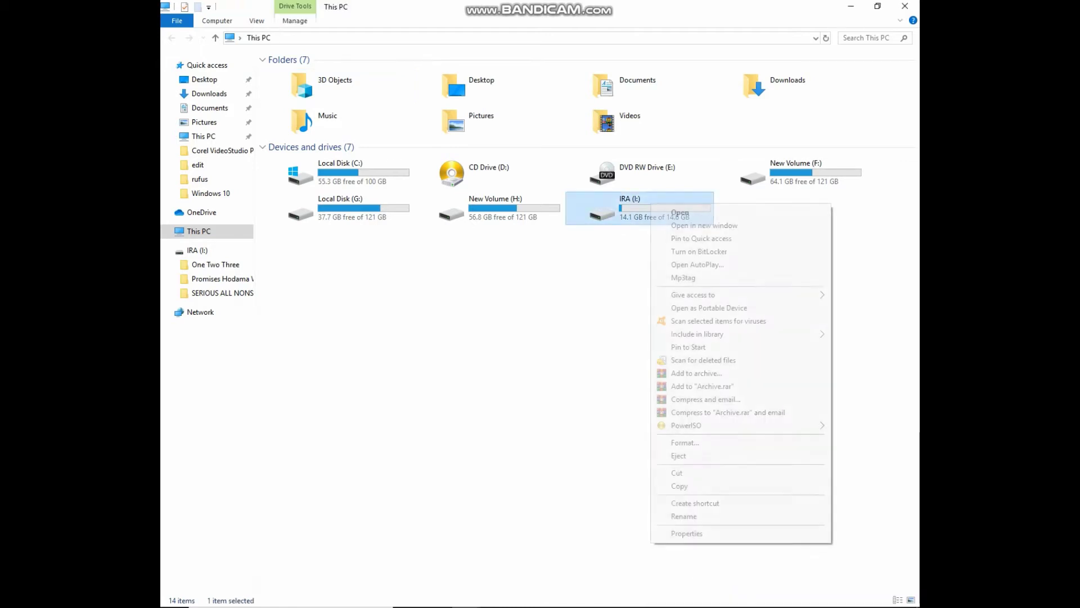
{"action": "left_click", "coordinate": [687, 534]}
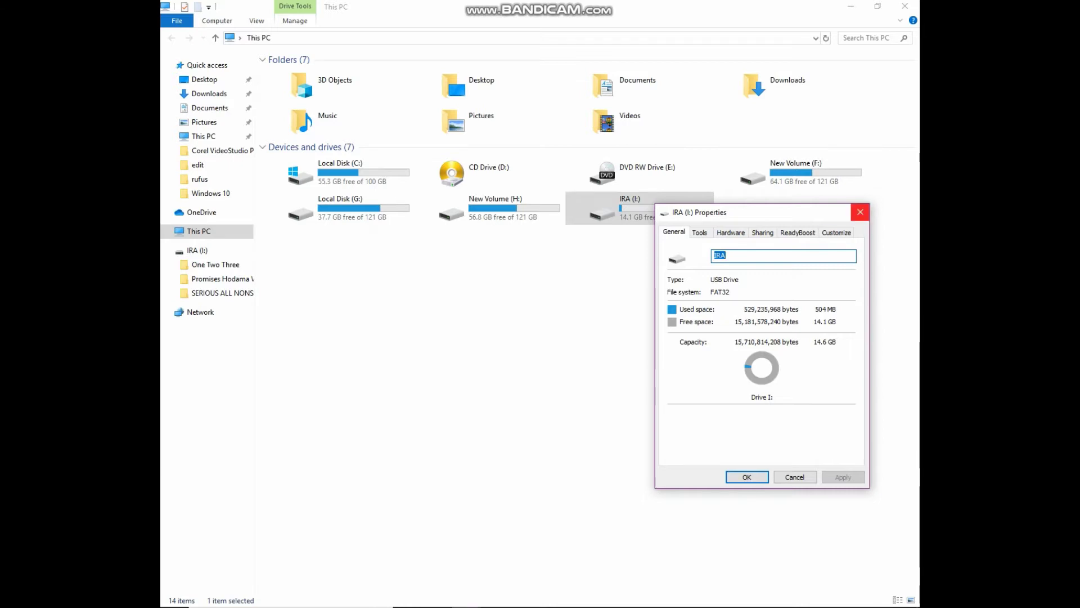
{"action": "left_click", "coordinate": [859, 212]}
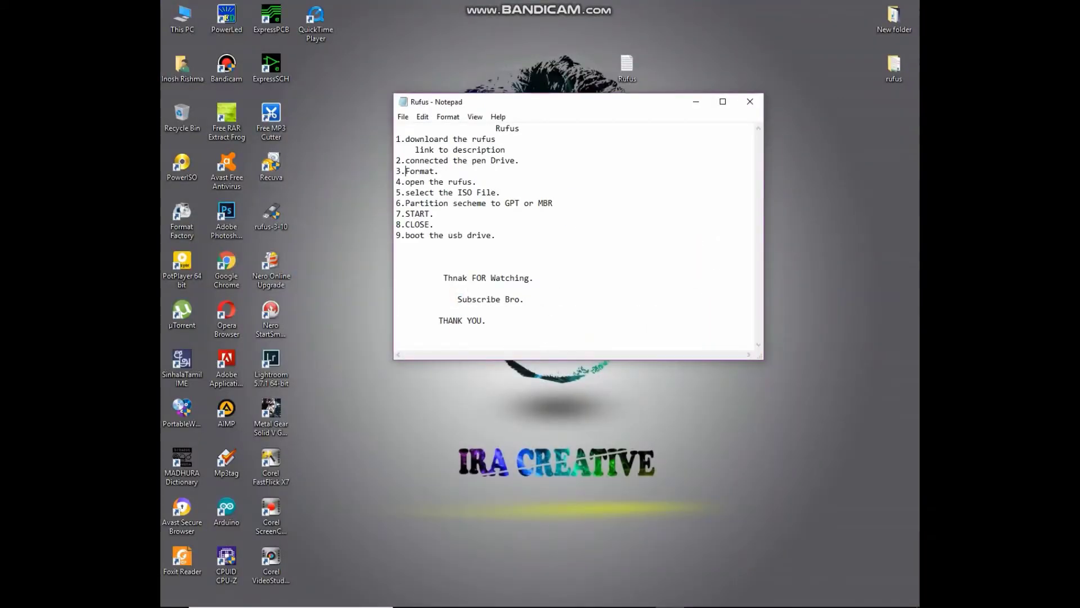
Highlight the Format line in the notes, then return to This PC and view the IRA (I:) drive's Tools properties.
{"action": "left_click_drag", "start_coordinate": [406, 171], "coordinate": [438, 171]}
{"action": "left_click", "coordinate": [670, 595]}
{"action": "mouse_move", "coordinate": [466, 597]}
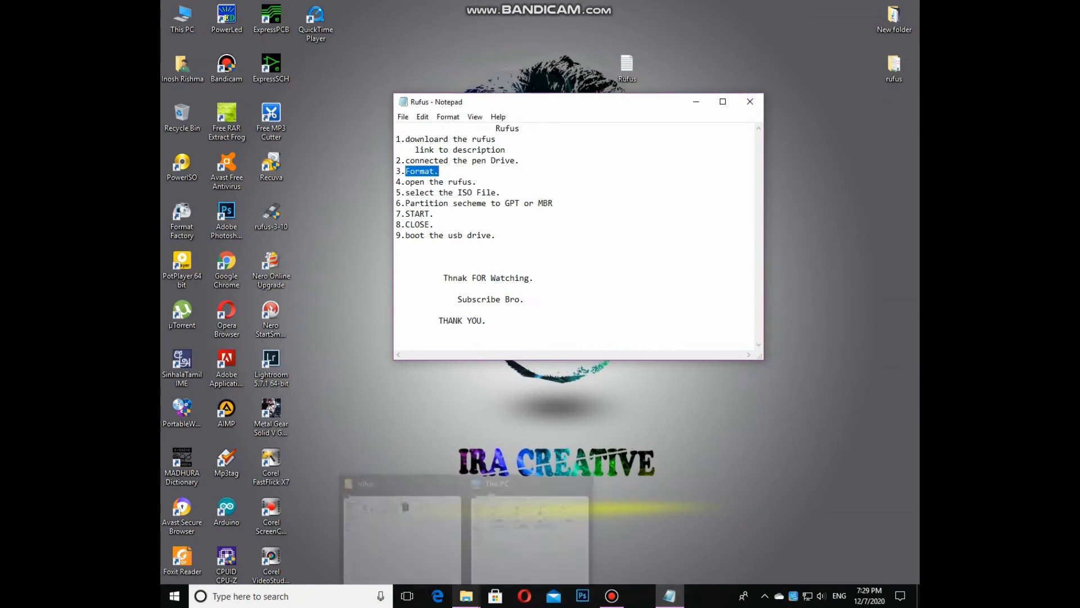
{"action": "left_click", "coordinate": [529, 532]}
{"action": "right_click", "coordinate": [620, 209]}
{"action": "left_click", "coordinate": [657, 539]}
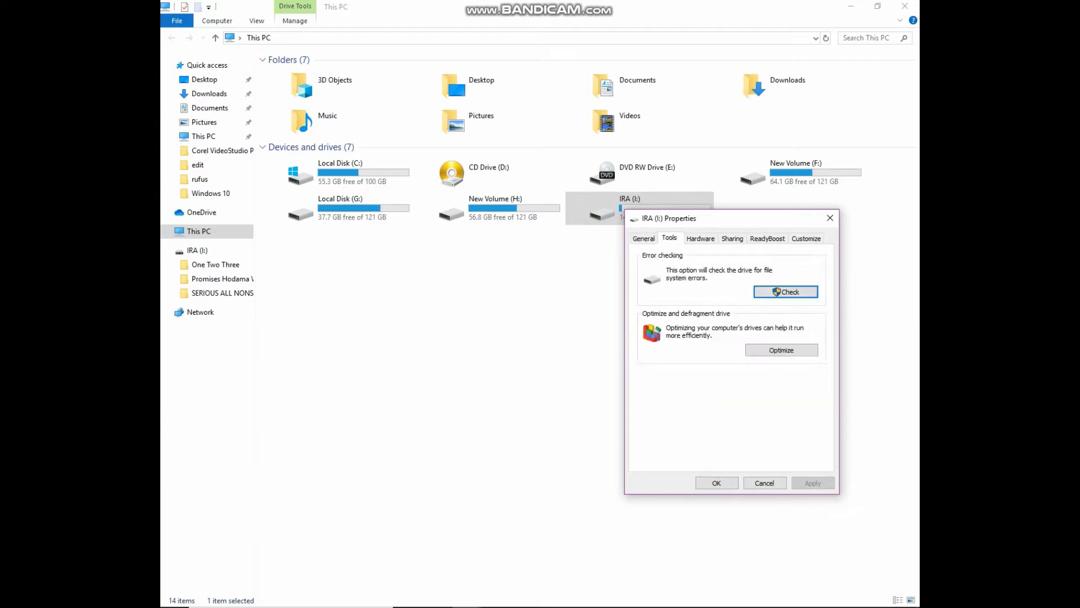
Quick-format the IRA (I:) drive as FAT32 with an 8192-byte allocation unit and the volume label IRA.
{"action": "right_click", "coordinate": [649, 207]}
{"action": "left_click", "coordinate": [675, 448]}
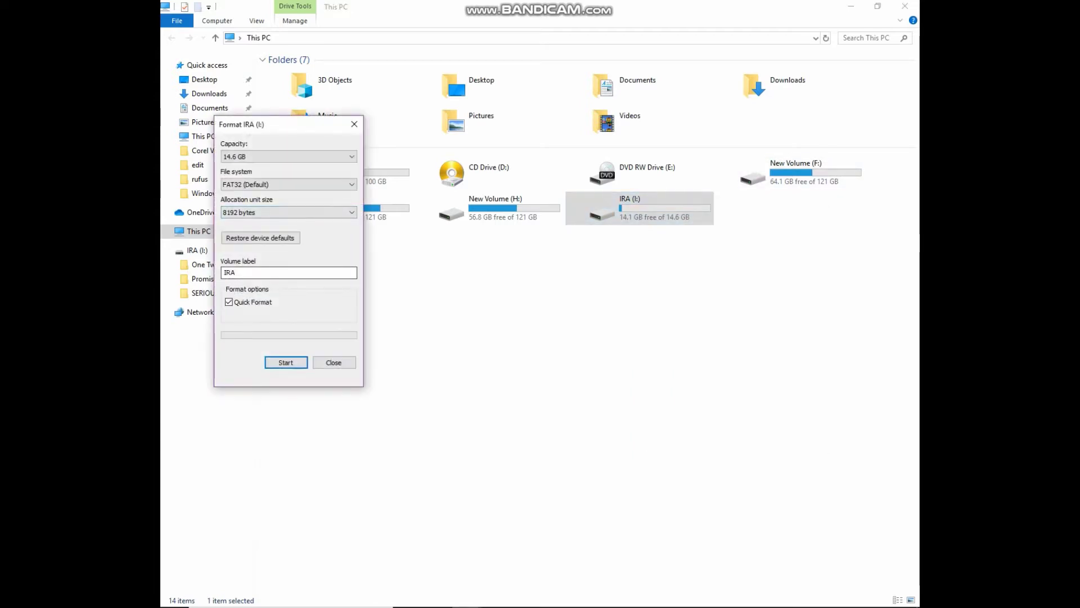
{"action": "key", "text": "Return"}
{"action": "key", "text": "Return"}
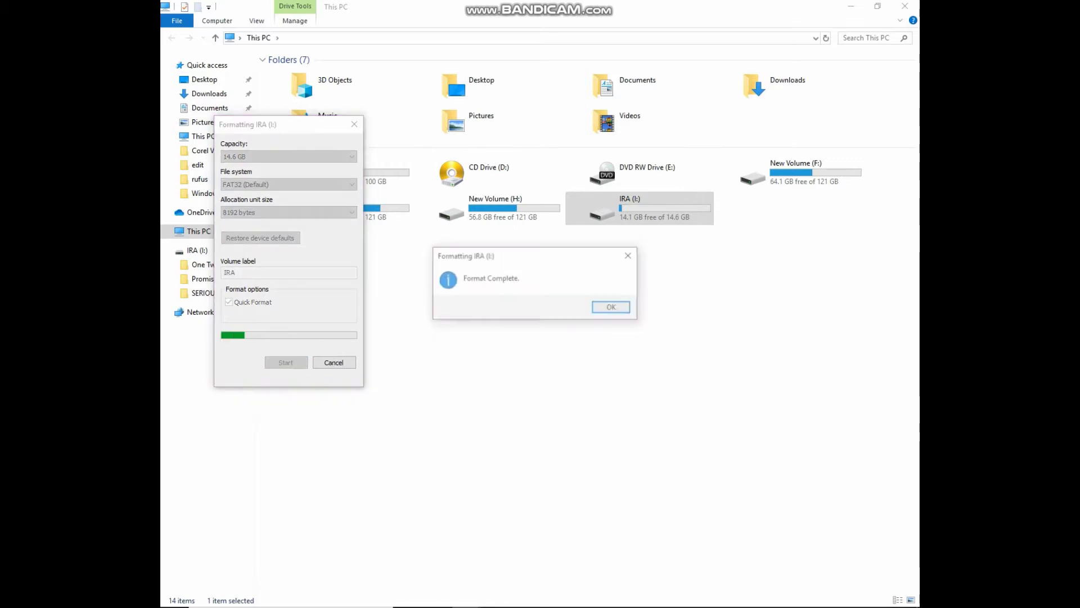
{"action": "key", "text": "Return"}
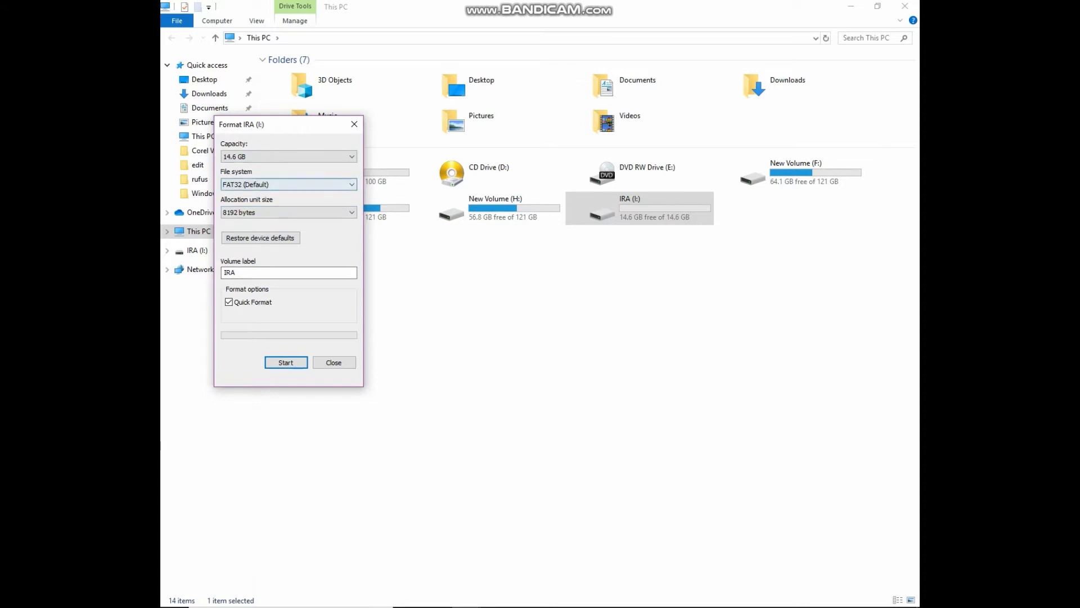
{"action": "key", "text": "Tab"}
{"action": "key", "text": "Tab"}
{"action": "key", "text": "Tab"}
{"action": "key", "text": "Tab"}
{"action": "key", "text": "Tab"}
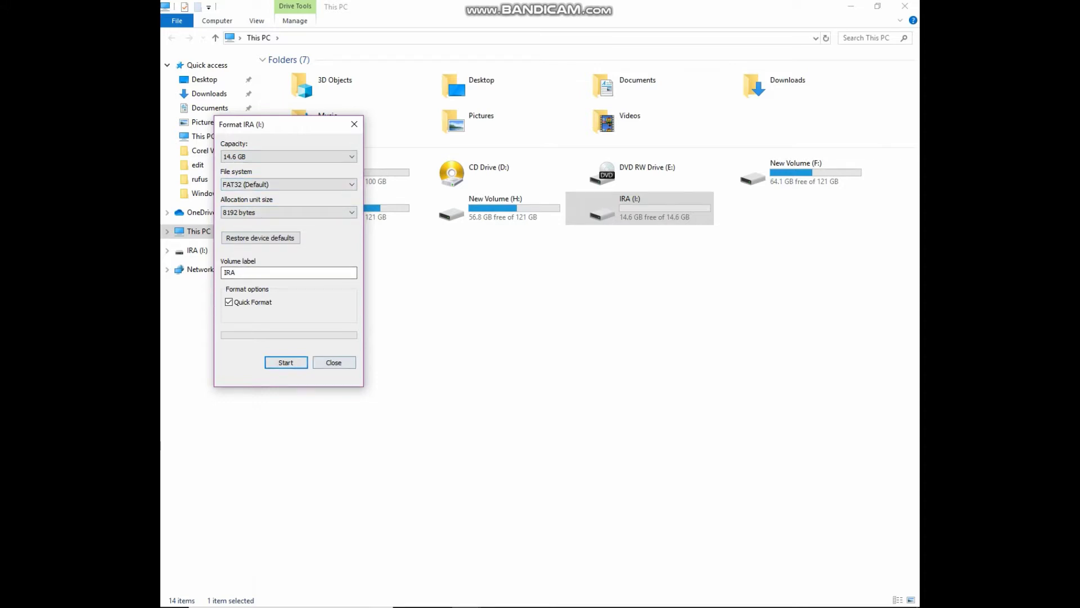
{"action": "key", "text": "Return"}
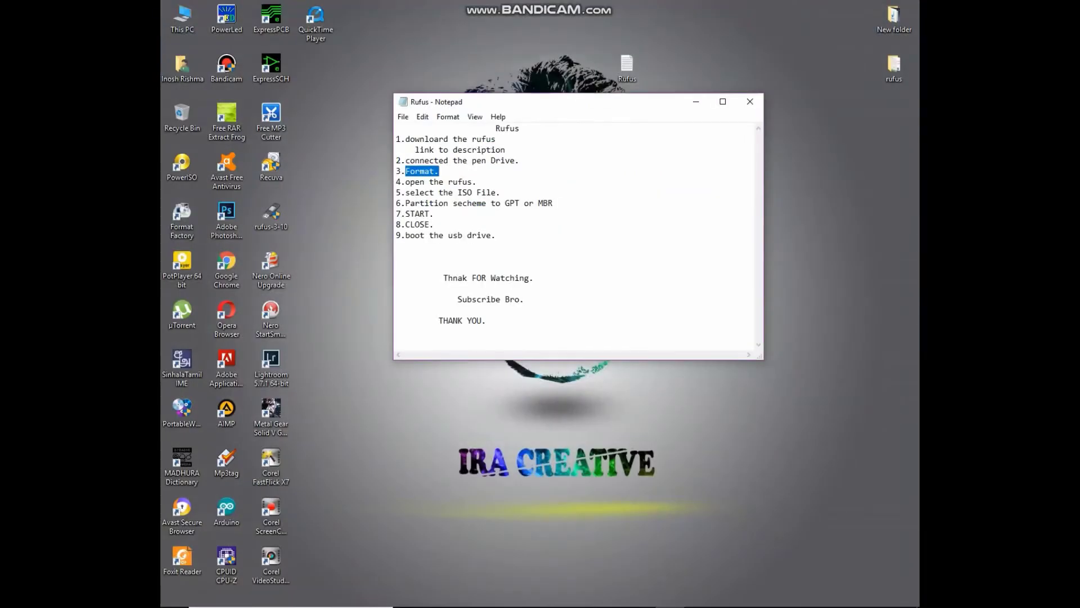
Highlight the "open the rufus" line in the notes and launch rufus-3-10 from the desktop.
{"action": "left_click_drag", "start_coordinate": [411, 182], "coordinate": [476, 182]}
{"action": "left_click", "coordinate": [476, 182]}
{"action": "double_click", "coordinate": [271, 216]}
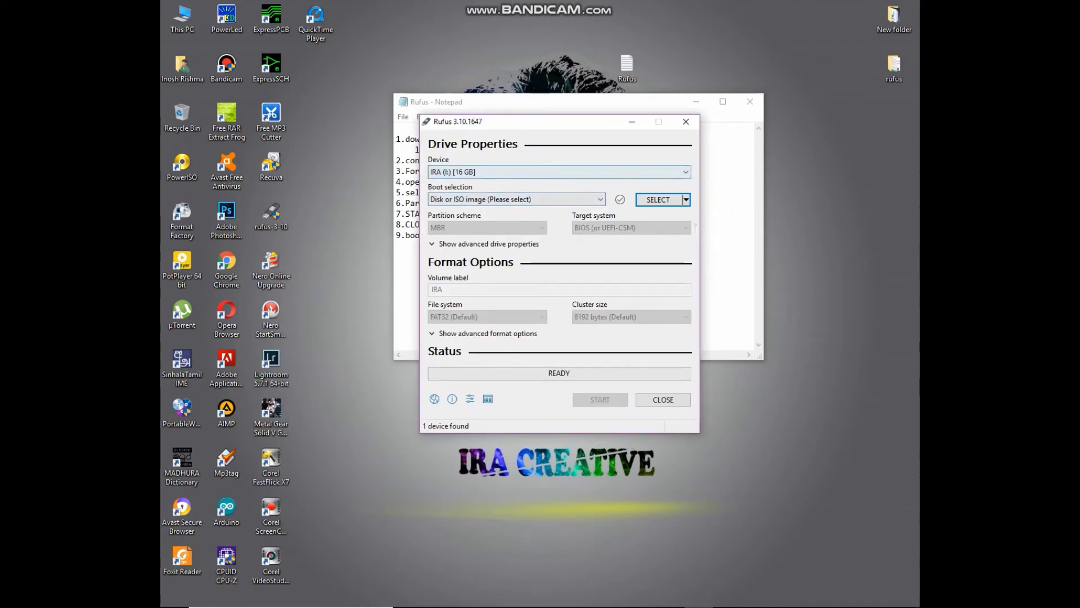
Highlight the ISO selection line in the notes and load the Windows 10 ISO as the boot image in Rufus.
{"action": "left_click", "coordinate": [397, 288]}
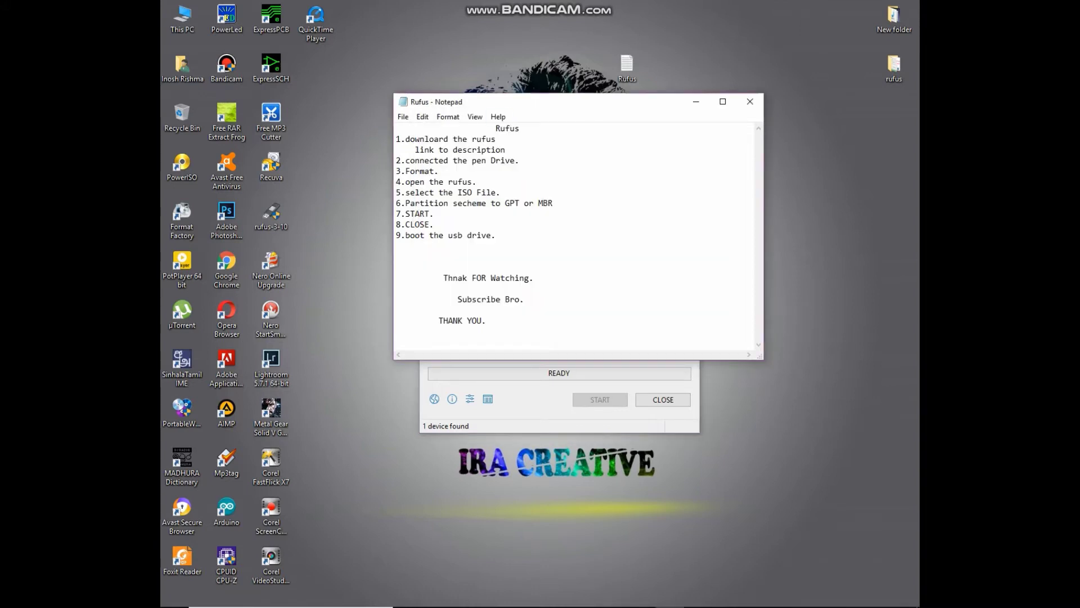
{"action": "left_click_drag", "start_coordinate": [406, 192], "coordinate": [500, 193]}
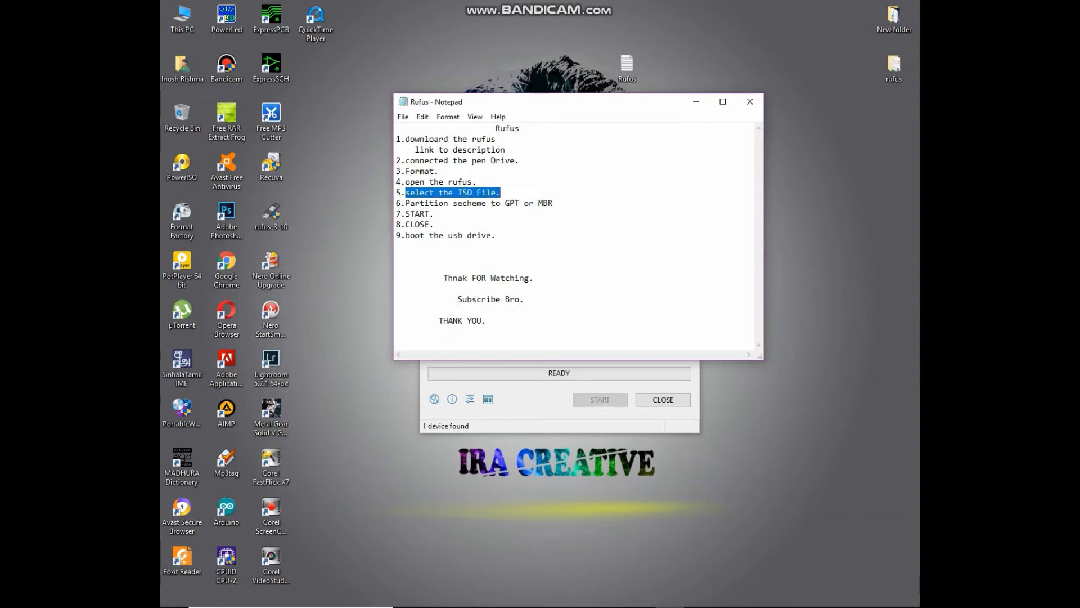
{"action": "key", "text": "alt+Tab"}
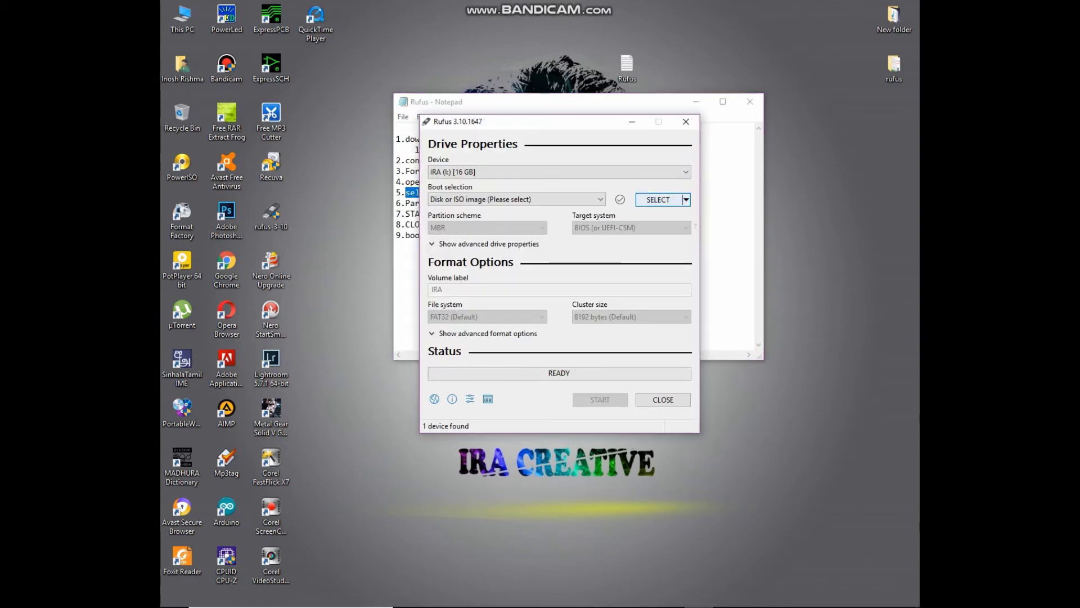
{"action": "left_click", "coordinate": [650, 202]}
{"action": "left_click", "coordinate": [656, 202]}
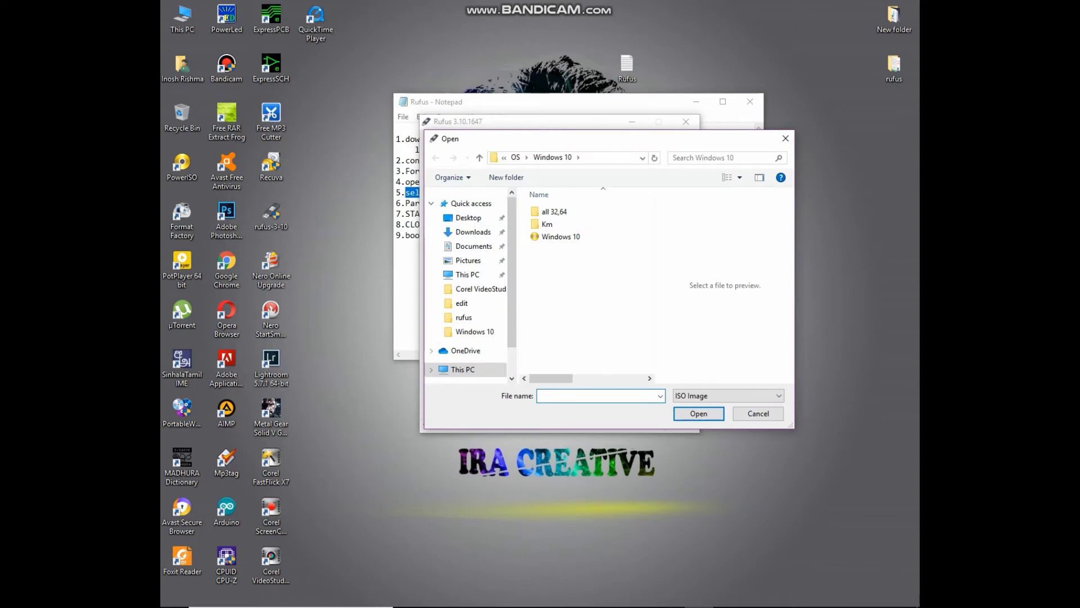
{"action": "left_click", "coordinate": [561, 236]}
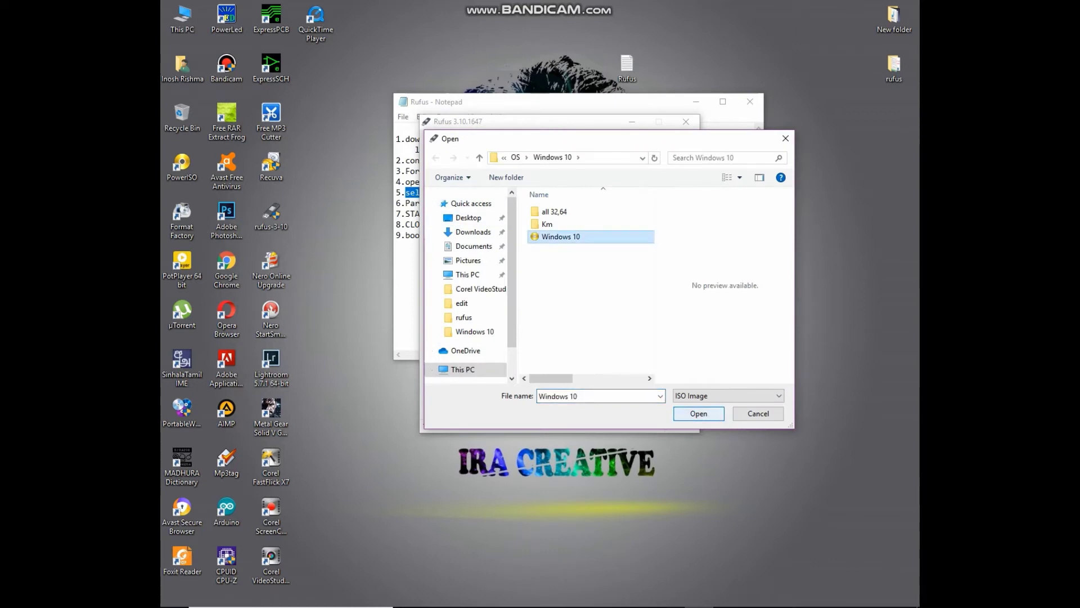
{"action": "left_click", "coordinate": [698, 413]}
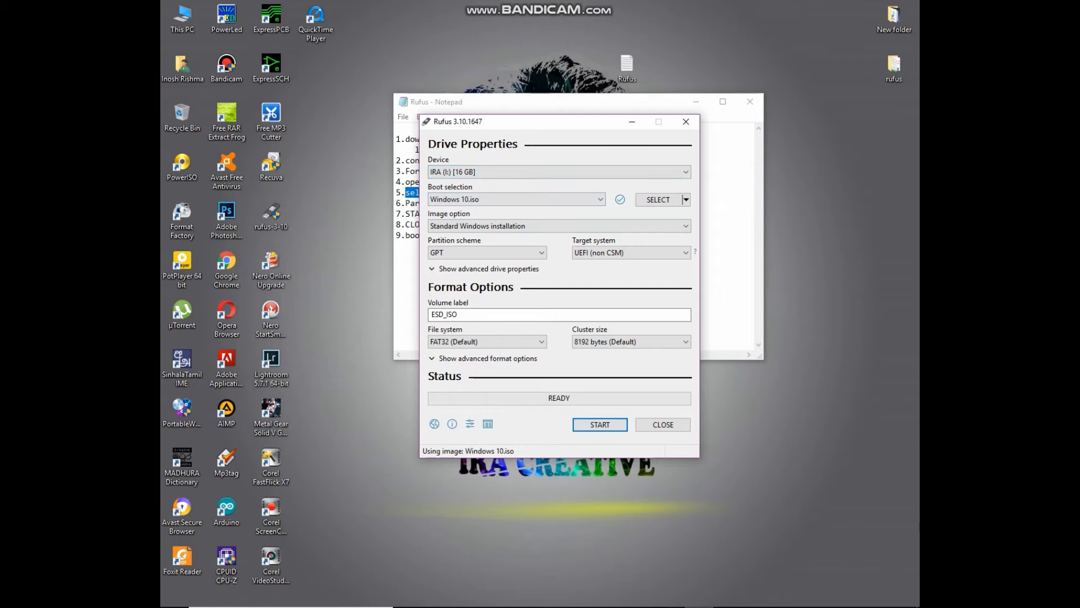
Highlight the partition scheme line in the notes and set the partition scheme in Rufus to MBR.
{"action": "key", "text": "alt+Tab"}
{"action": "left_click_drag", "start_coordinate": [406, 203], "coordinate": [553, 204]}
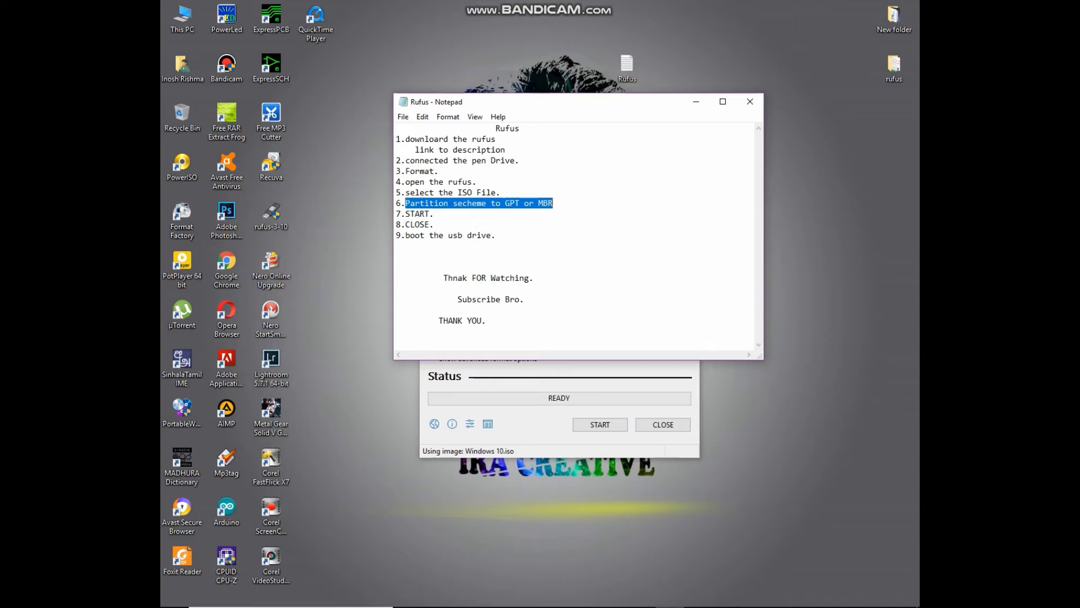
{"action": "key", "text": "alt+Tab"}
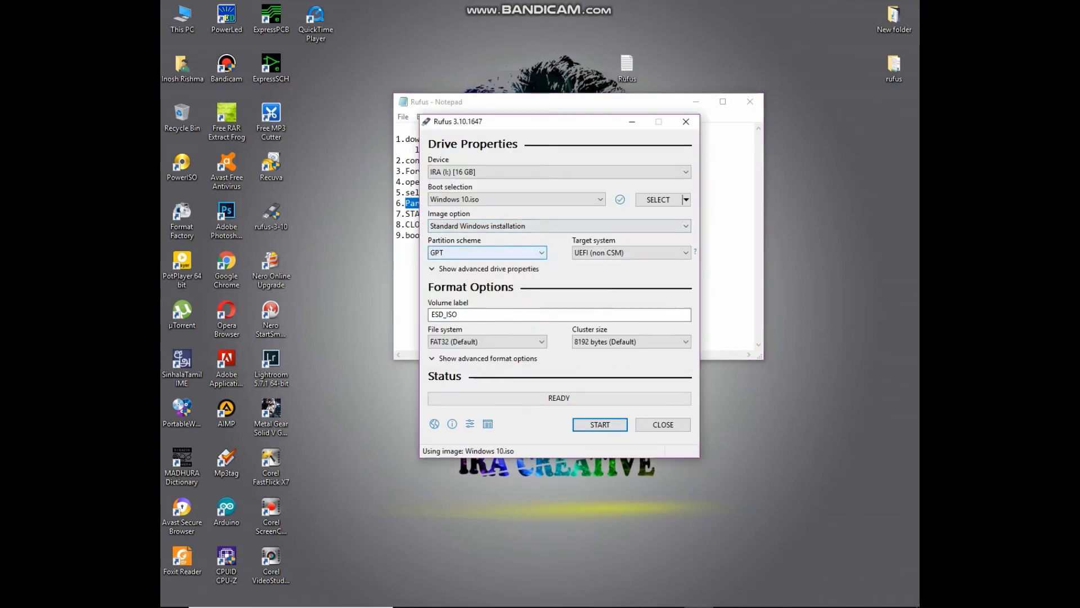
{"action": "left_click", "coordinate": [487, 252]}
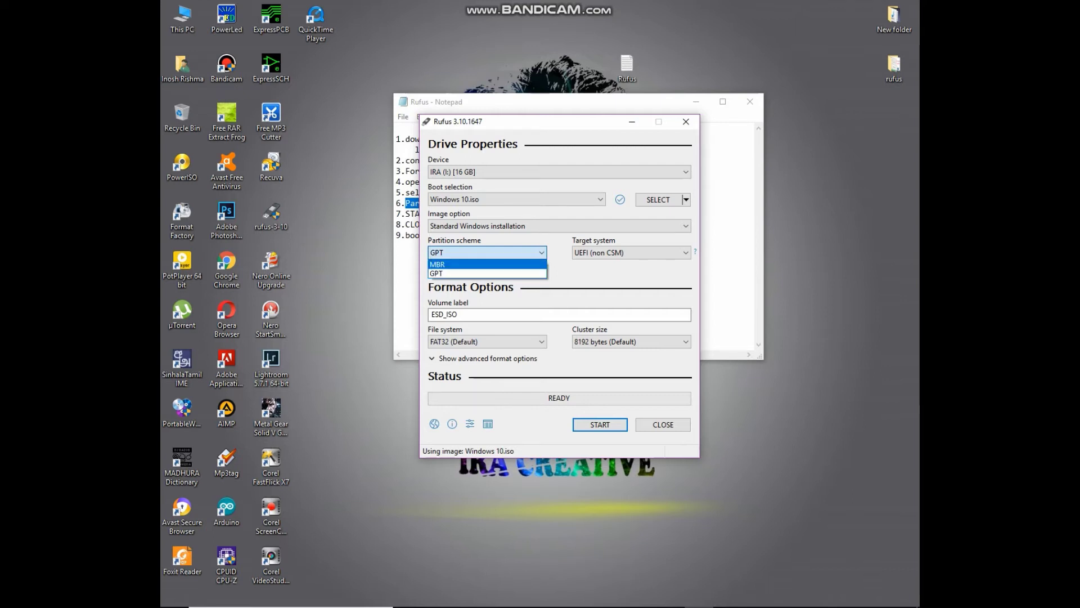
{"action": "key", "text": "Return"}
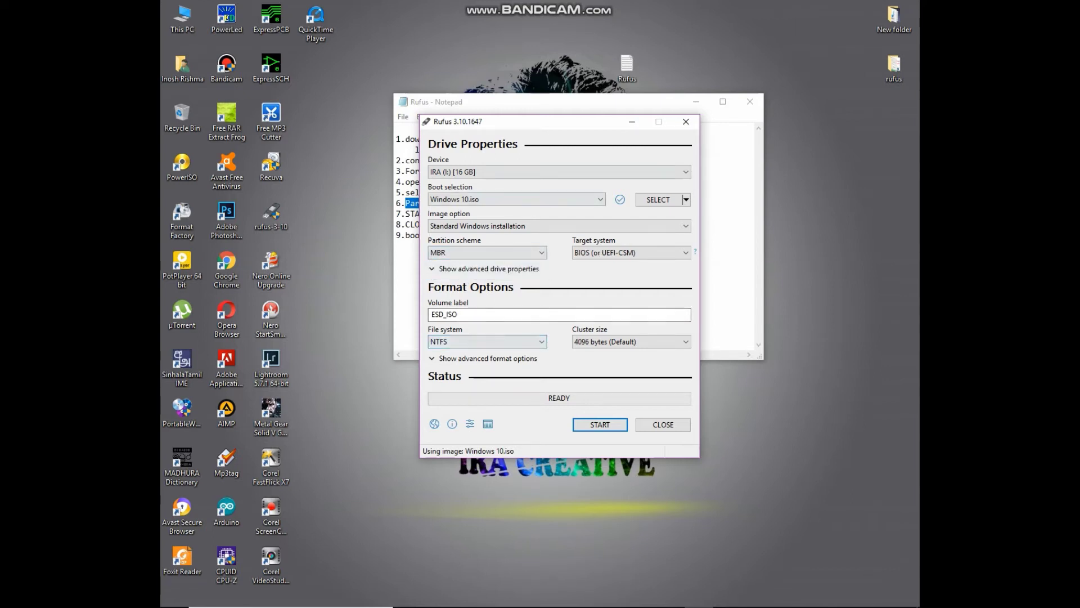
Set the volume label of the bootable drive to "Windows 10" in Rufus.
{"action": "key", "text": "alt+Tab"}
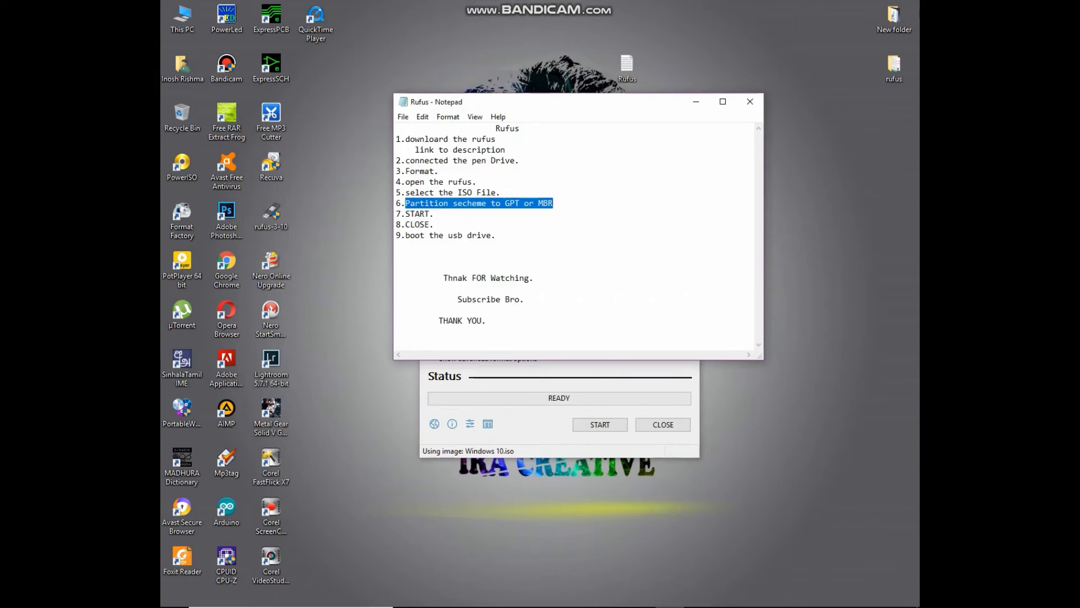
{"action": "key", "text": "alt+Tab"}
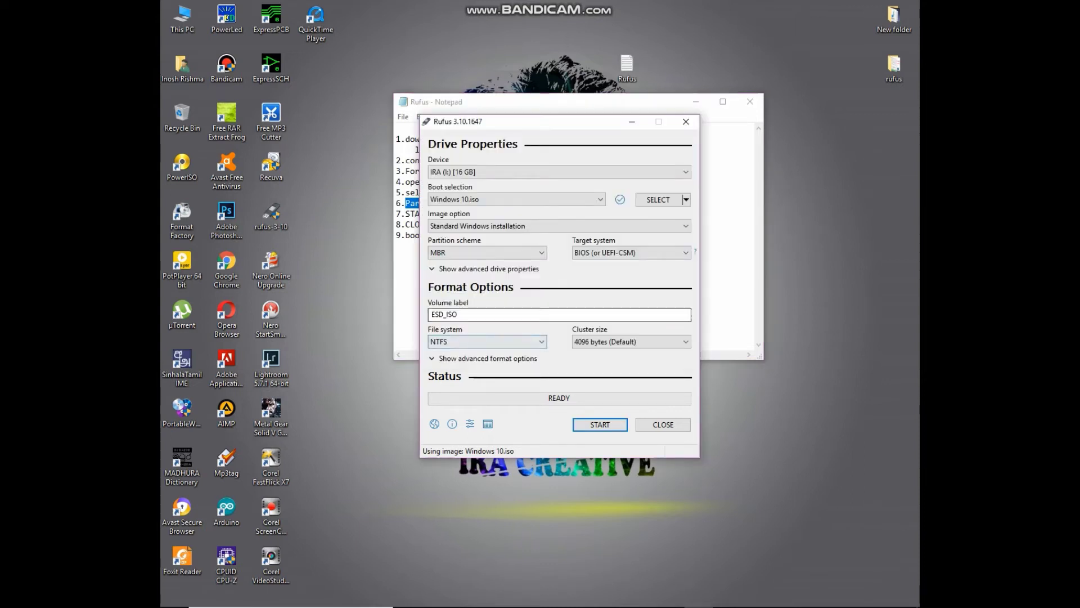
{"action": "double_click", "coordinate": [444, 314]}
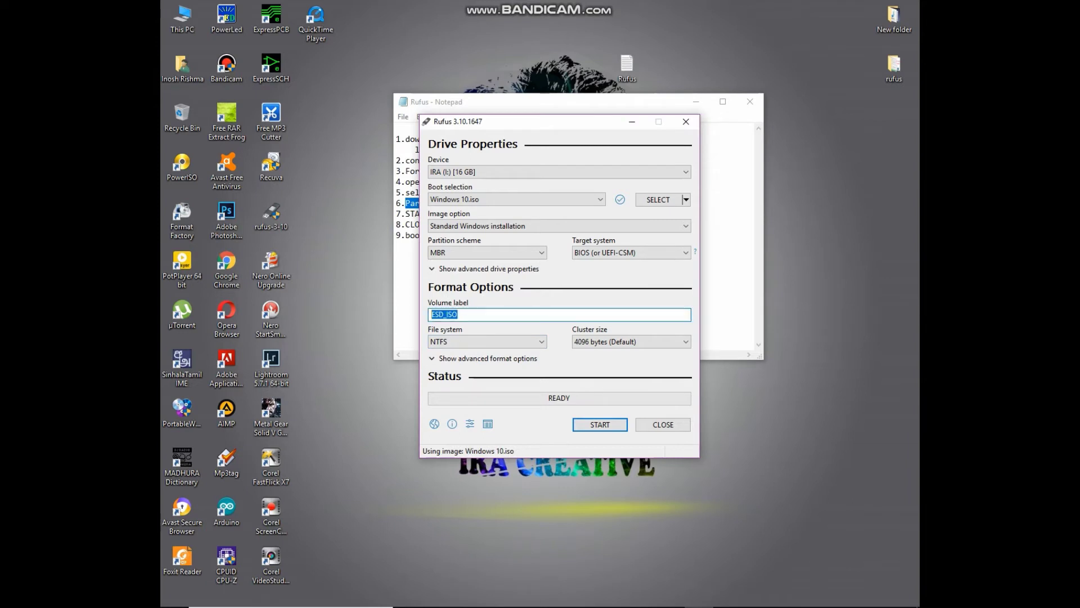
{"action": "type", "text": "Windows 10"}
{"action": "key", "text": "Return"}
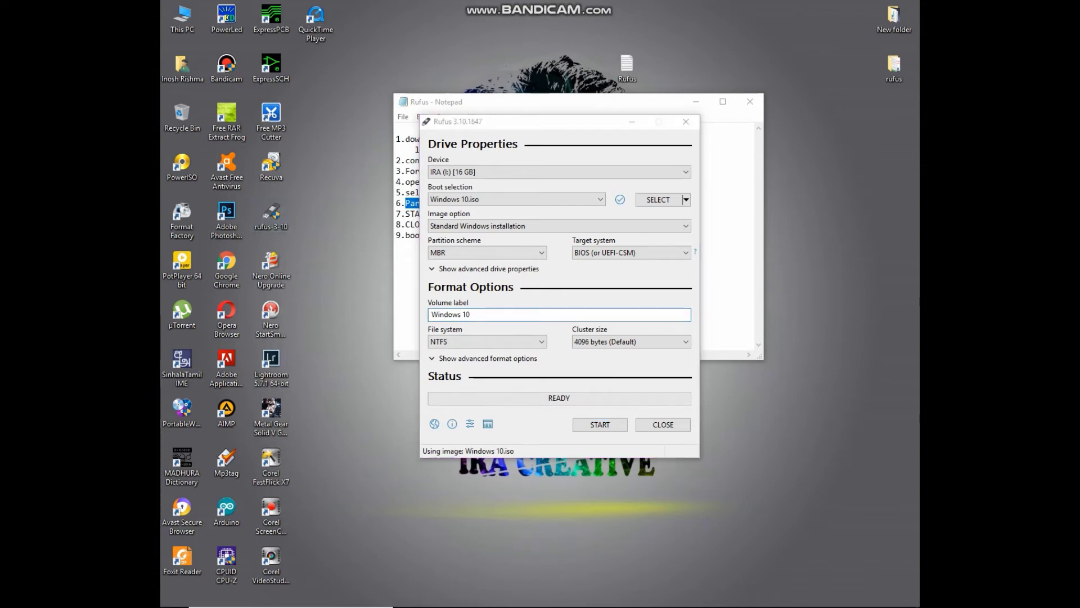
Highlight the START line in the notes and start writing the Windows 10 image in Rufus, accepting the data-loss warning.
{"action": "key", "text": "alt+Tab"}
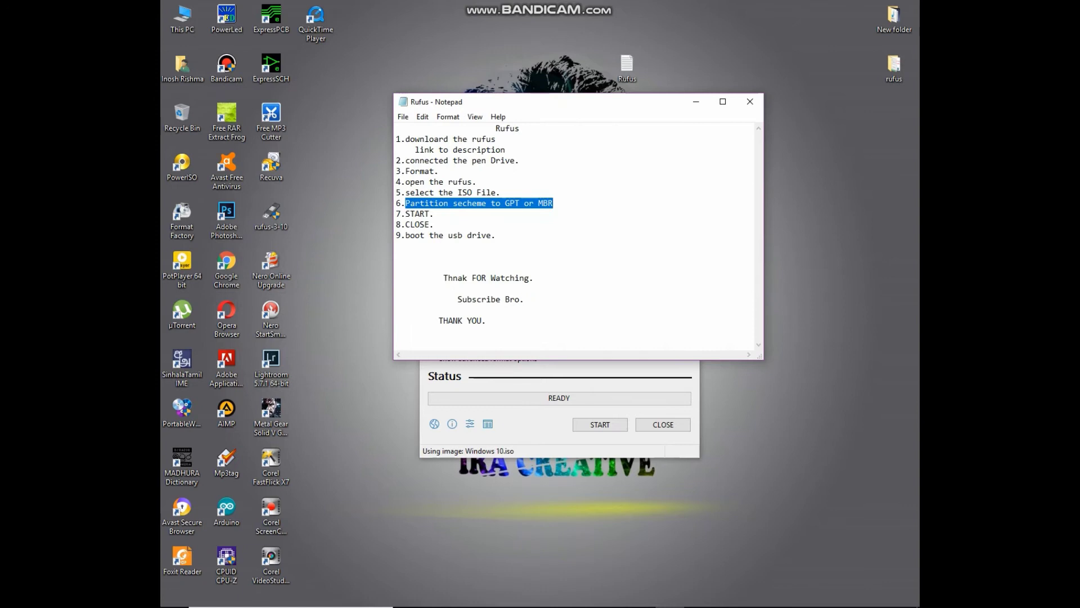
{"action": "left_click_drag", "start_coordinate": [405, 213], "coordinate": [434, 214]}
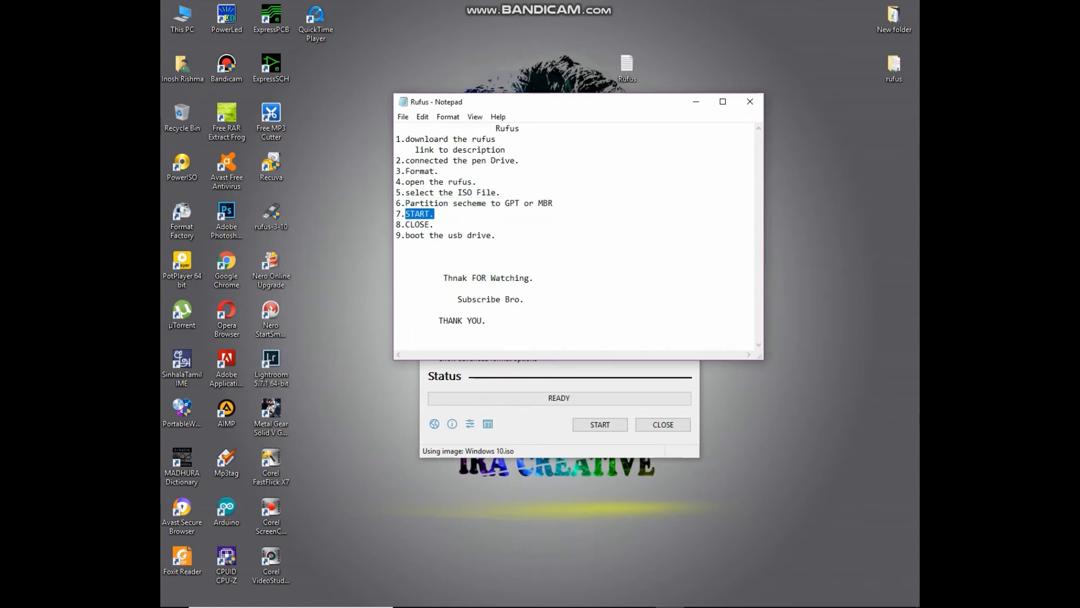
{"action": "key", "text": "alt+Tab"}
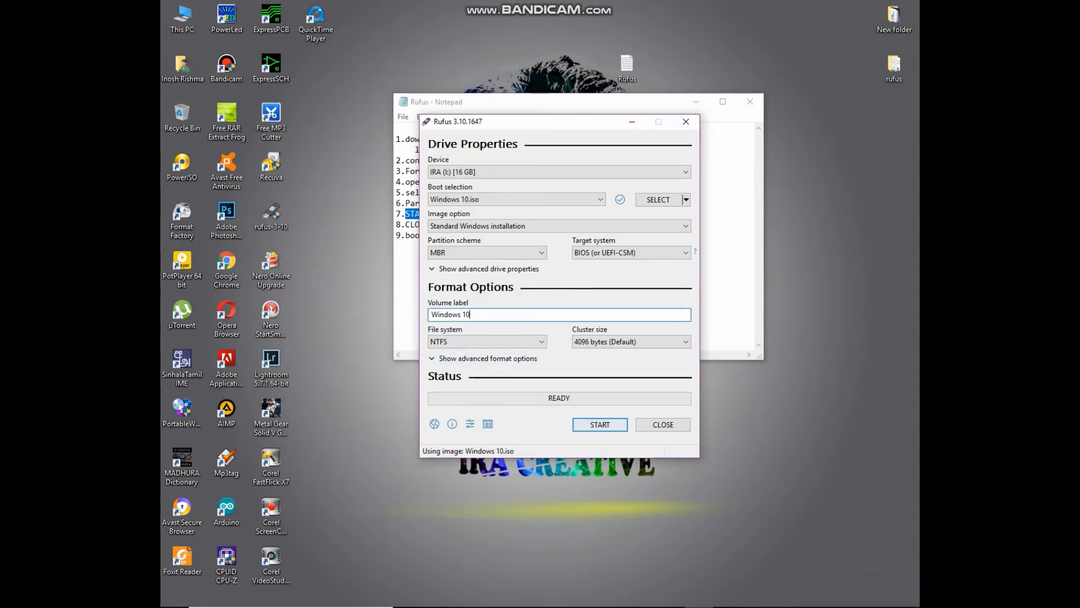
{"action": "left_click", "coordinate": [600, 424]}
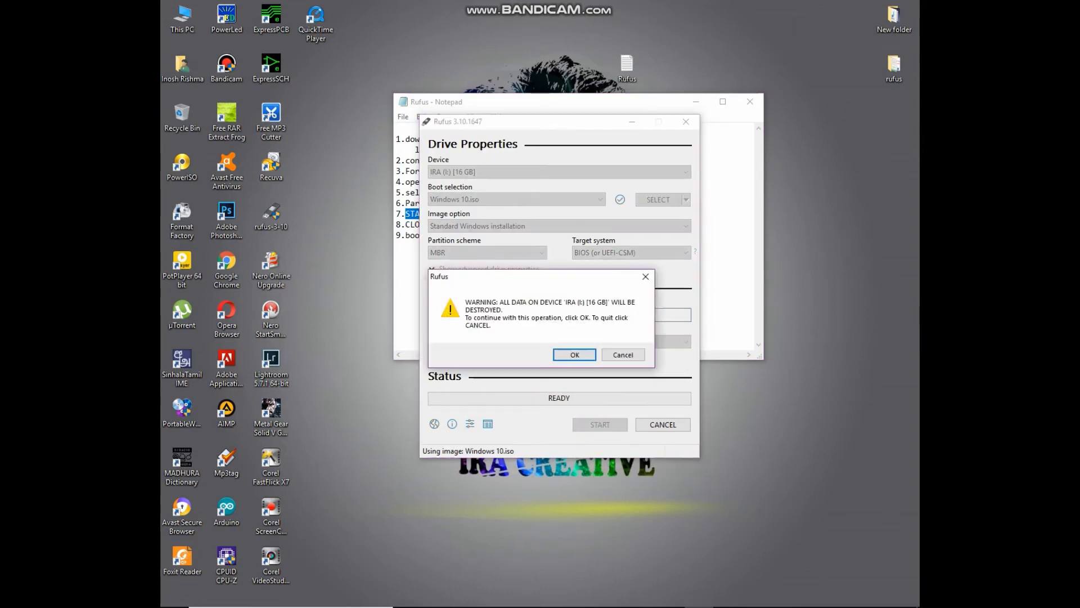
{"action": "key", "text": "Return"}
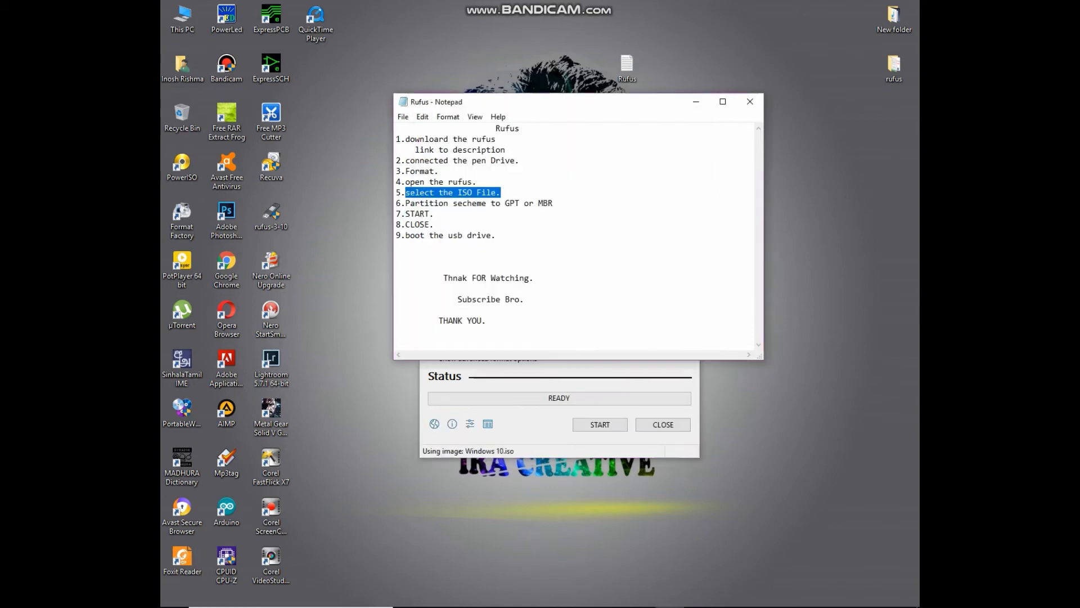
Highlight the partition scheme line in the notes and set the partition scheme in Rufus to MBR.
{"action": "left_click_drag", "start_coordinate": [405, 202], "coordinate": [553, 202]}
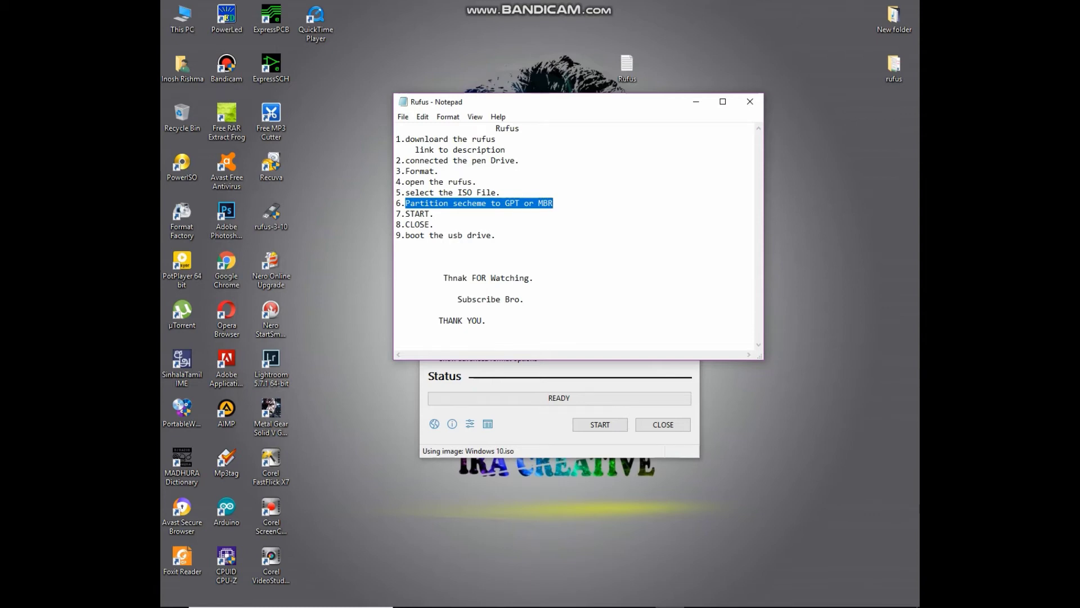
{"action": "key", "text": "alt+Tab"}
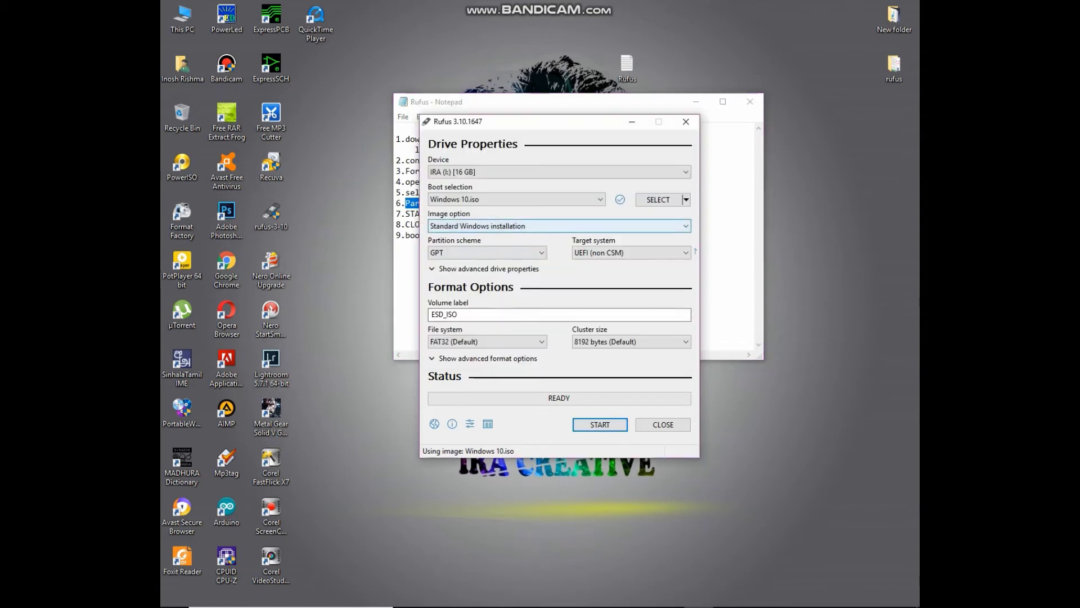
{"action": "left_click", "coordinate": [488, 253]}
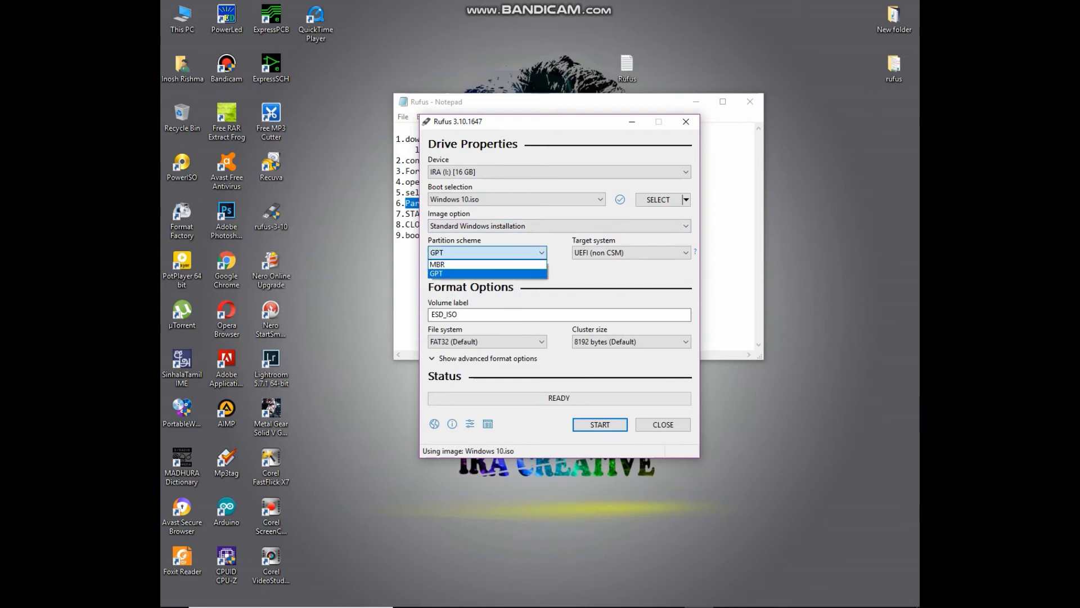
{"action": "key", "text": "Up"}
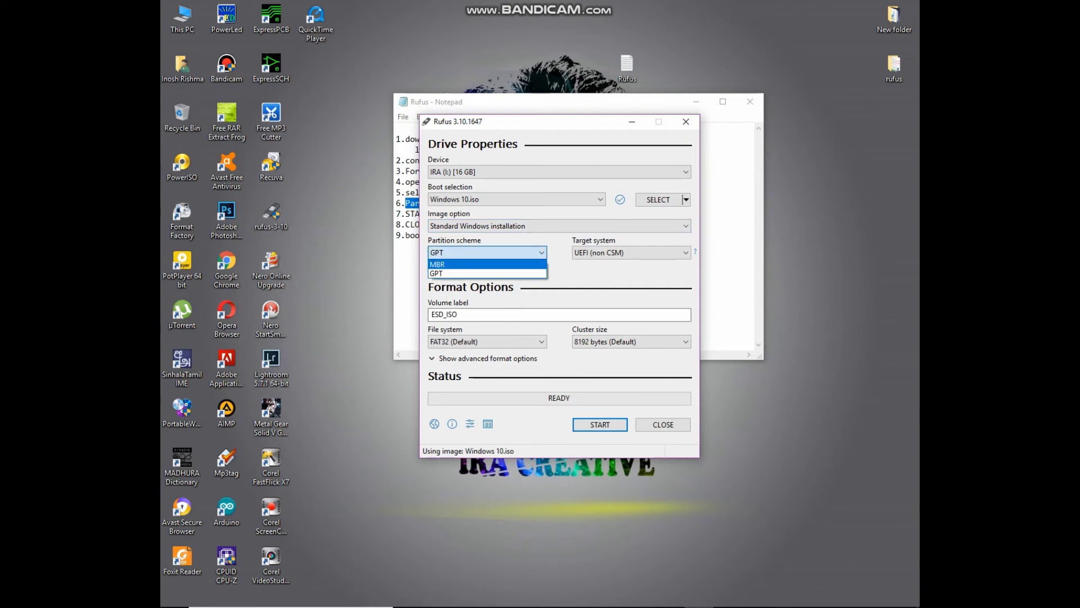
{"action": "left_click", "coordinate": [487, 264]}
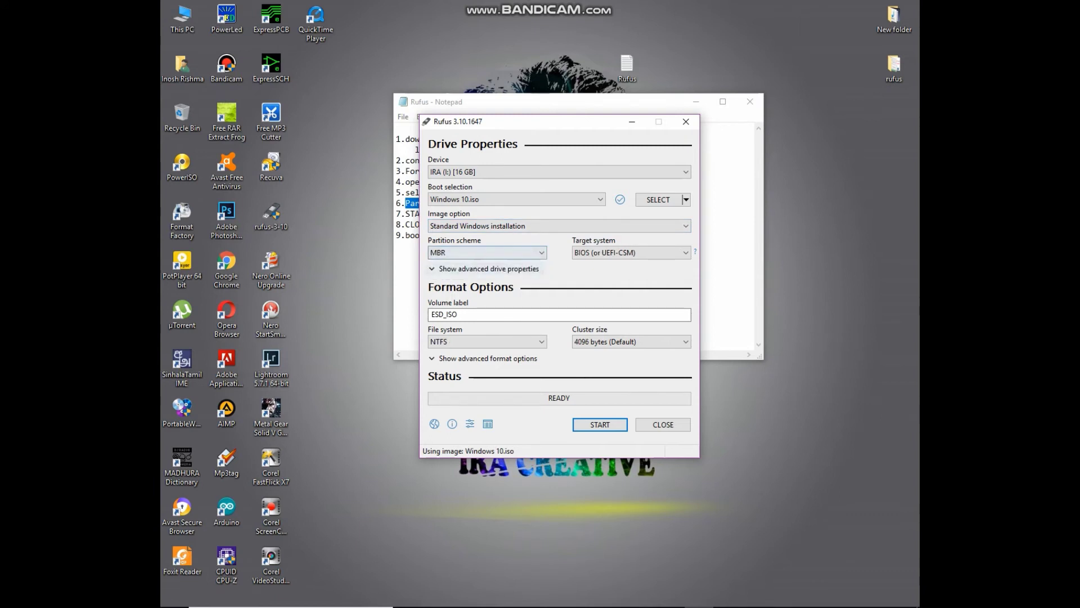
Replace the volume label in Rufus with "Windows 10".
{"action": "key", "text": "alt+Tab"}
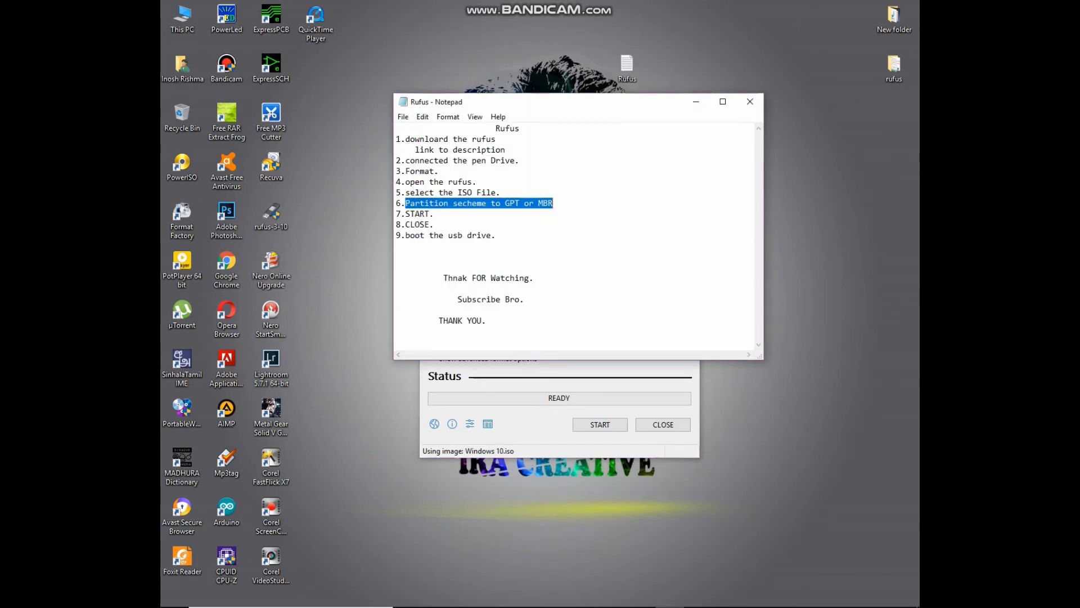
{"action": "key", "text": "alt+Tab"}
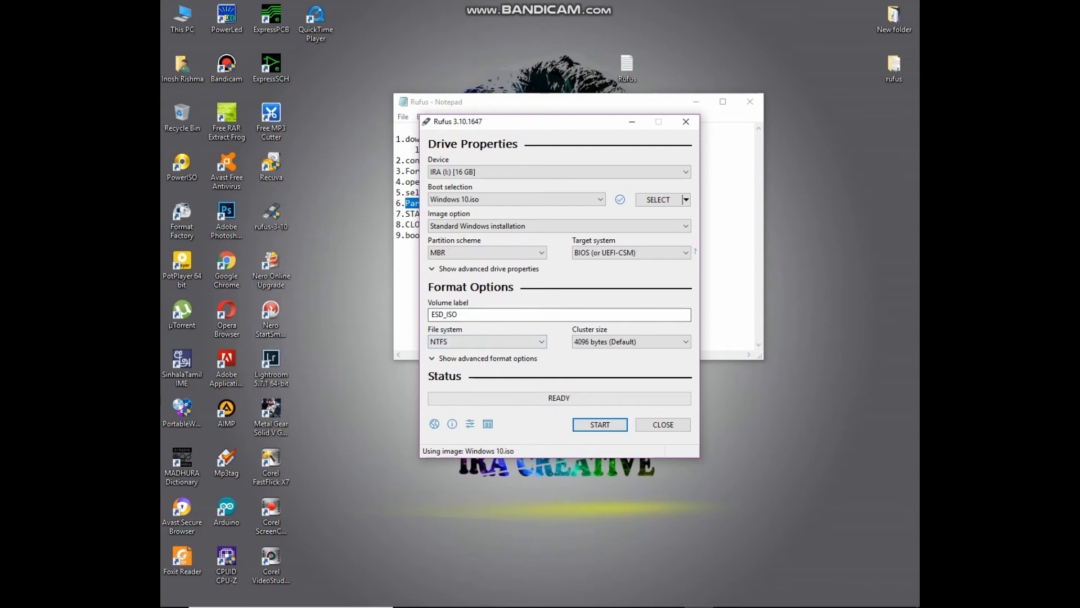
{"action": "double_click", "coordinate": [444, 314]}
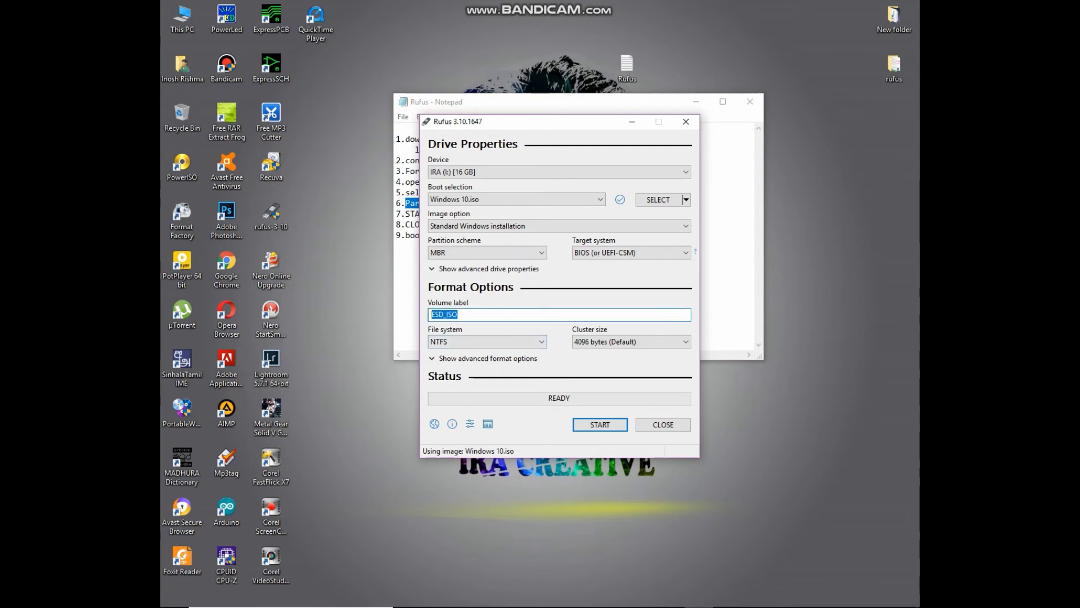
{"action": "type", "text": "Windows 10"}
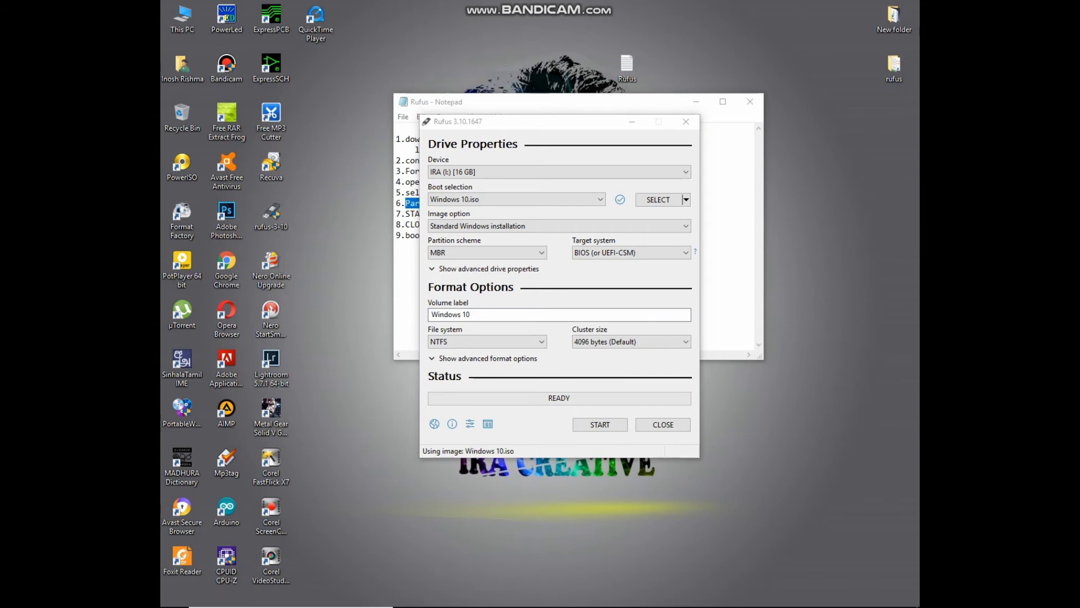
Highlight the START line in the notes and start writing the drive in Rufus, agreeing to erase all its data.
{"action": "key", "text": "alt+Tab"}
{"action": "left_click_drag", "start_coordinate": [405, 214], "coordinate": [434, 214]}
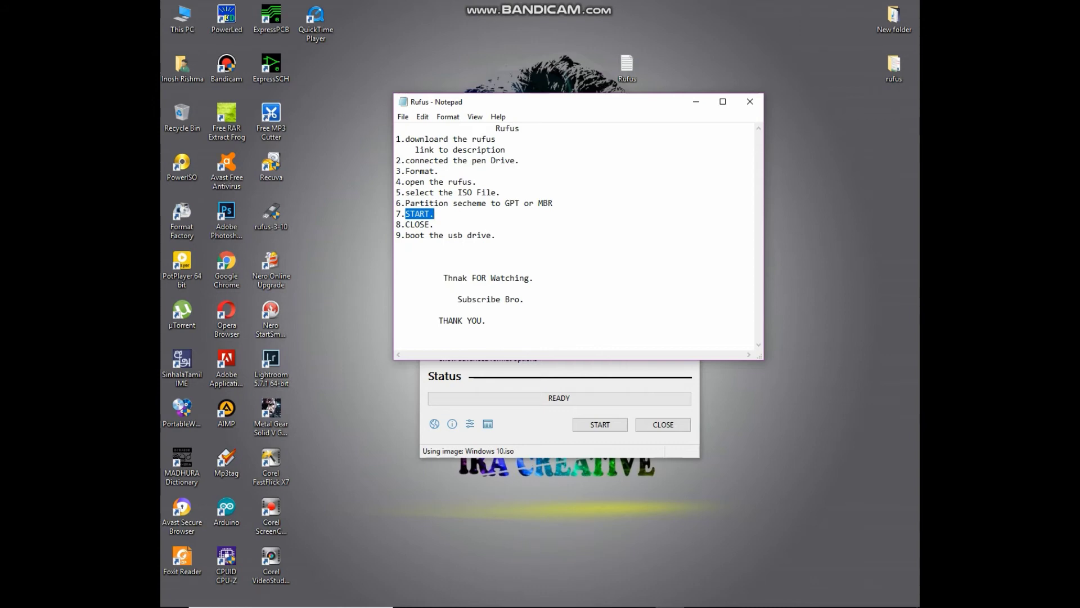
{"action": "key", "text": "alt+Tab"}
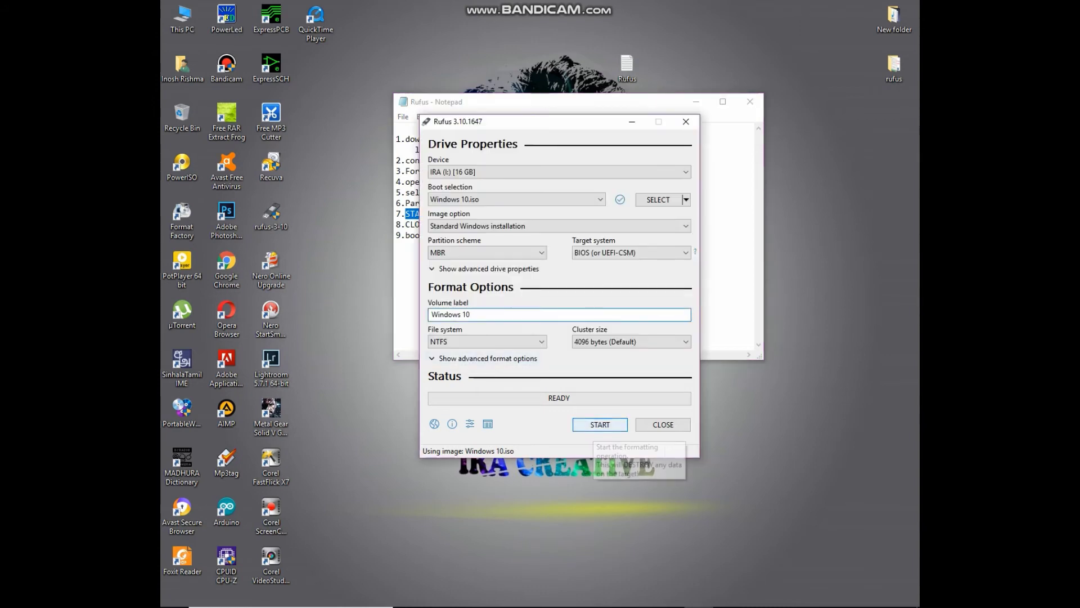
{"action": "left_click", "coordinate": [600, 424]}
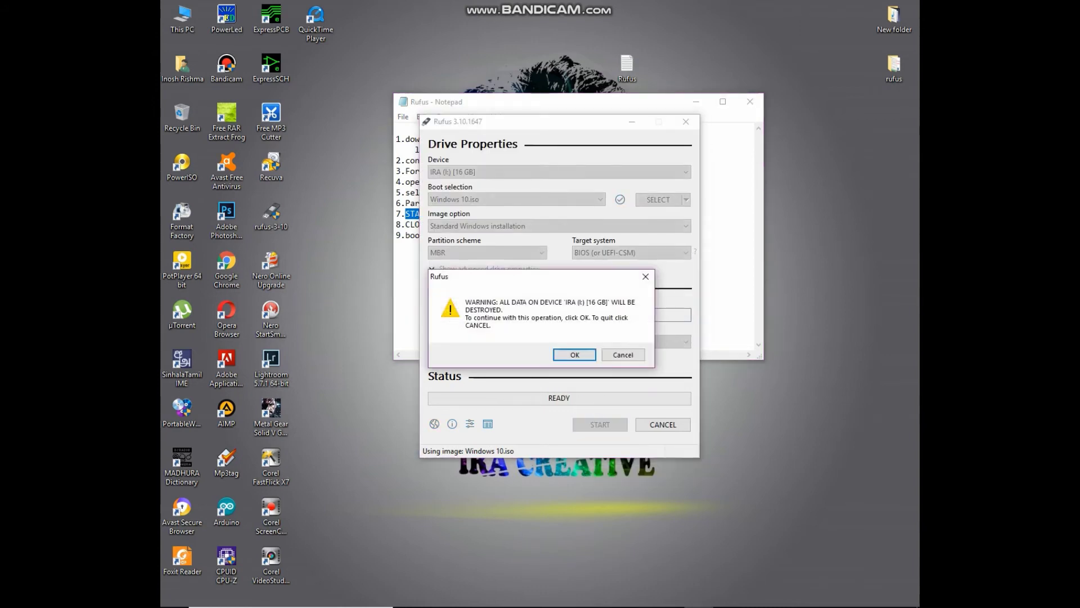
{"action": "key", "text": "Return"}
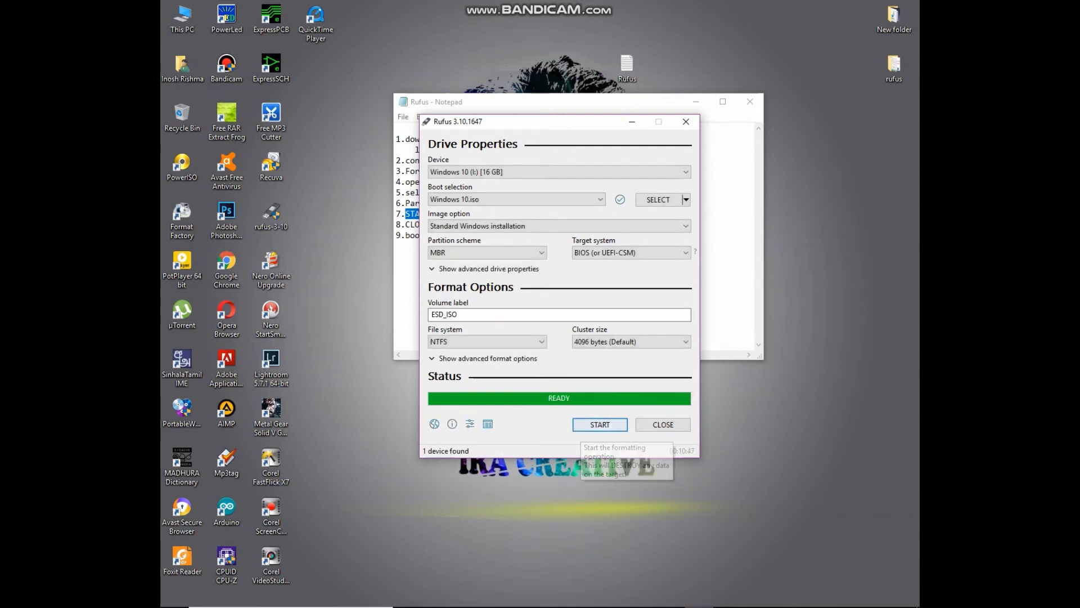
Highlight the CLOSE line in the notes and close Rufus.
{"action": "left_click", "coordinate": [406, 224]}
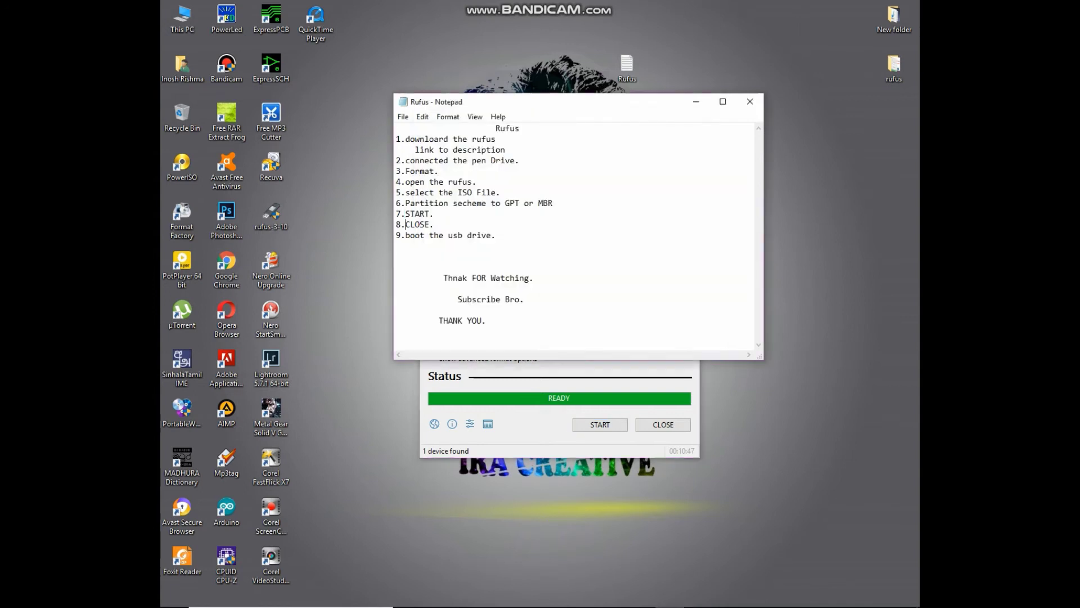
{"action": "left_click", "coordinate": [540, 416]}
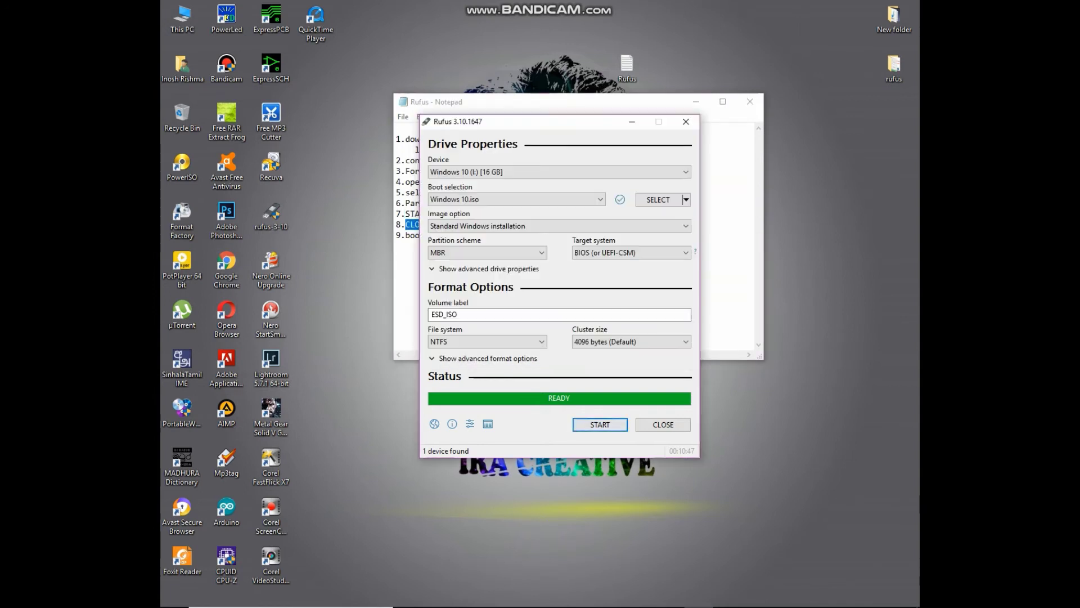
{"action": "left_click", "coordinate": [662, 424]}
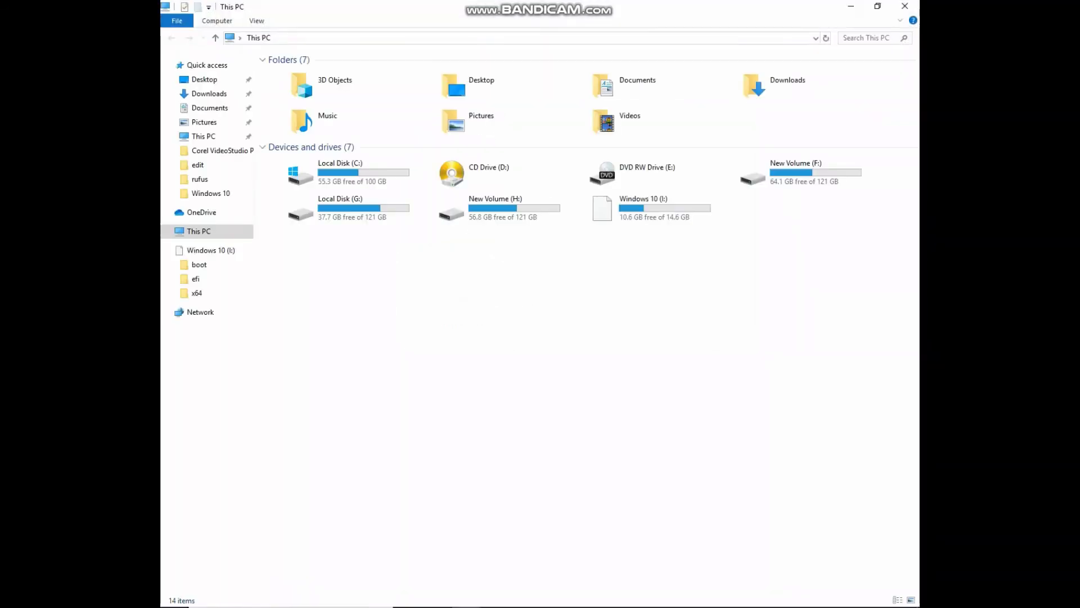
Check the files on the Windows 10 (I:) drive in This PC, and eject the drive.
{"action": "left_click", "coordinate": [664, 208]}
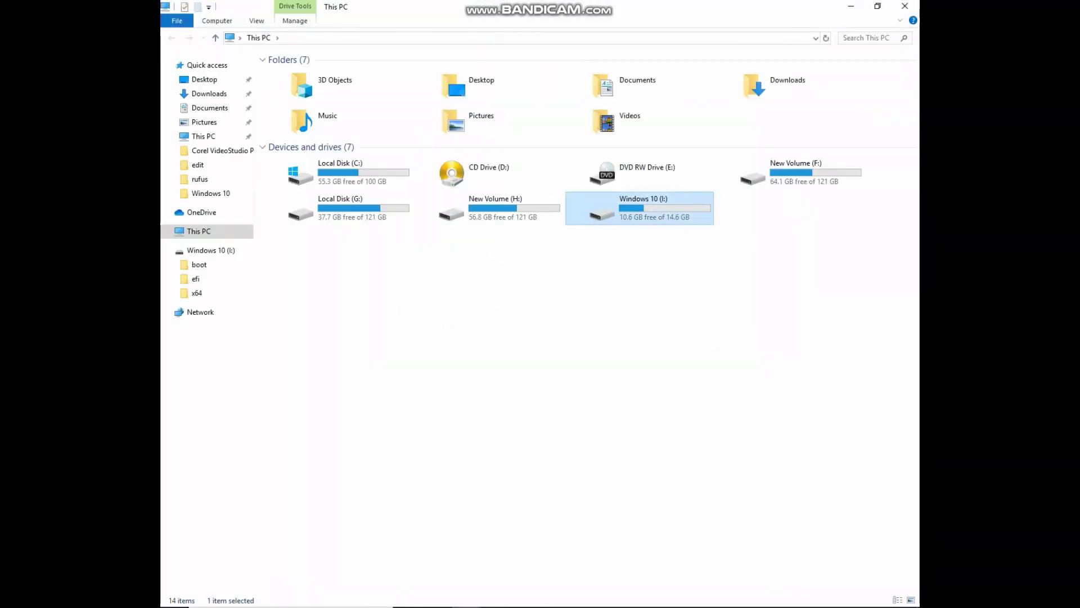
{"action": "double_click", "coordinate": [664, 208]}
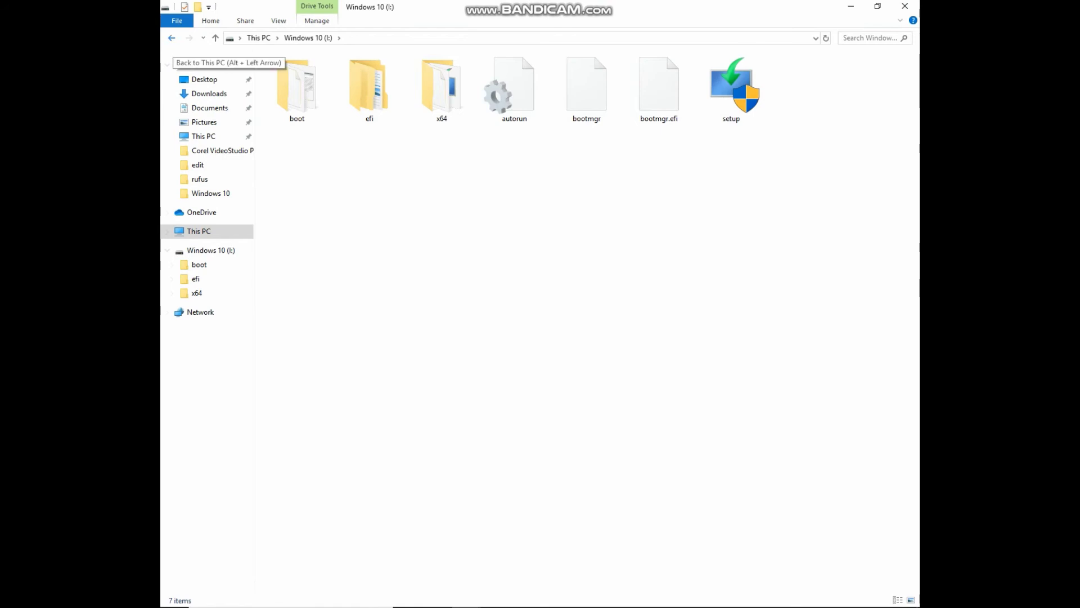
{"action": "left_click", "coordinate": [172, 37]}
{"action": "right_click", "coordinate": [645, 207]}
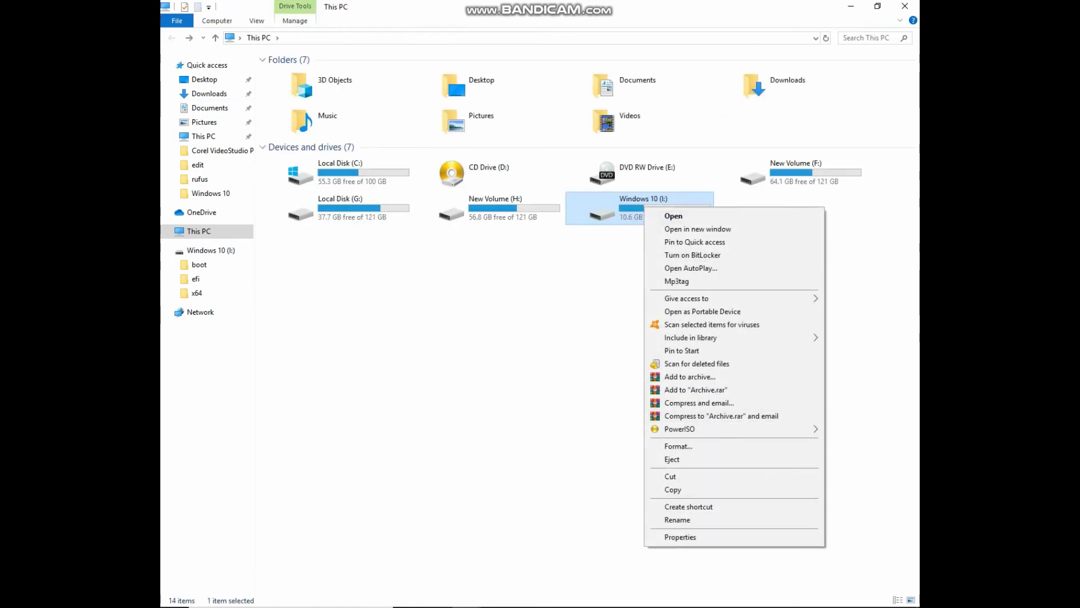
{"action": "left_click", "coordinate": [671, 459]}
{"action": "left_click", "coordinate": [905, 6]}
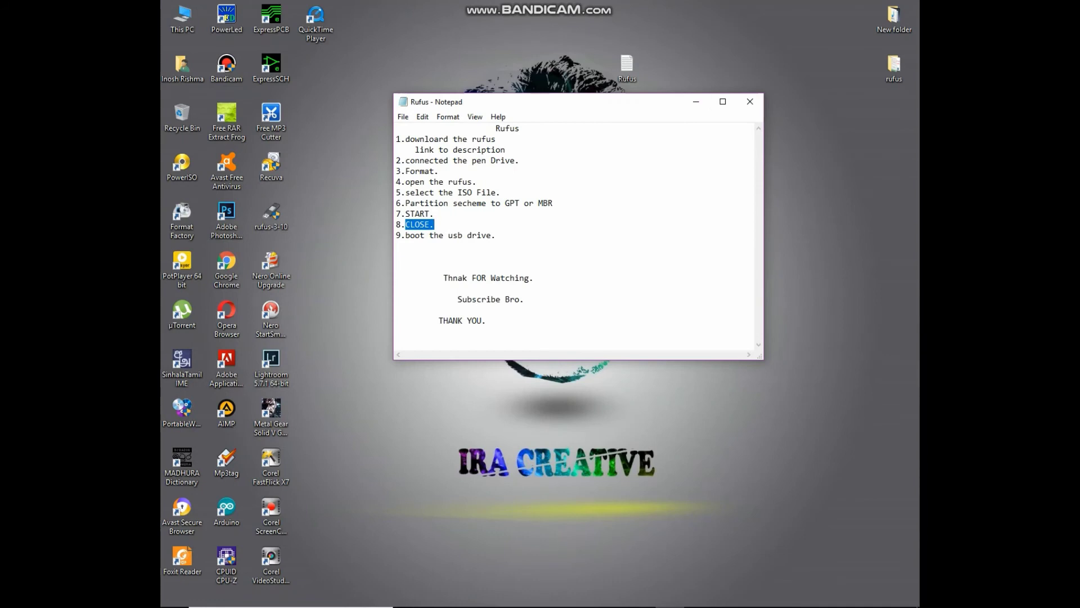
Maximize the notes and highlight the "boot the usb drive" line and the closing thank-you lines before closing the file.
{"action": "left_click", "coordinate": [723, 102]}
{"action": "left_click_drag", "start_coordinate": [172, 138], "coordinate": [263, 137]}
{"action": "left_click_drag", "start_coordinate": [205, 180], "coordinate": [302, 180]}
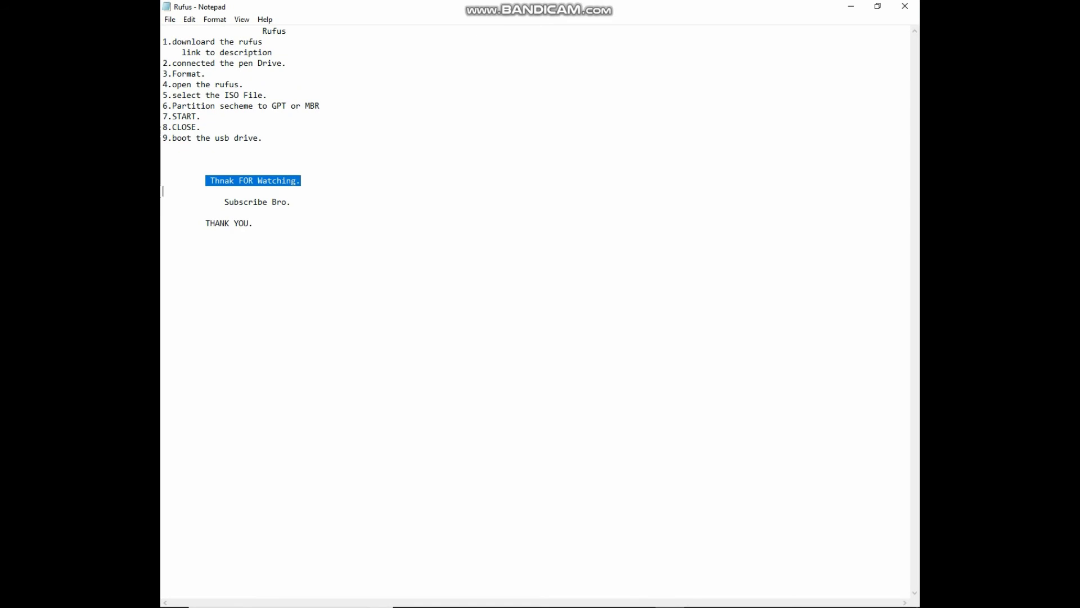
{"action": "left_click_drag", "start_coordinate": [214, 202], "coordinate": [244, 202]}
{"action": "left_click_drag", "start_coordinate": [177, 224], "coordinate": [208, 223]}
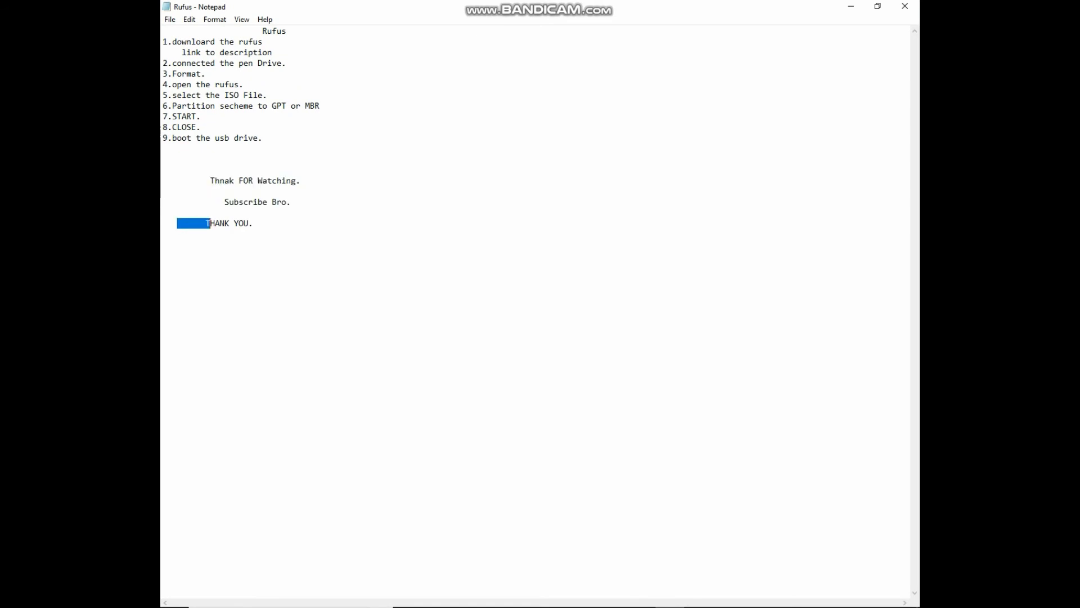
{"action": "left_click", "coordinate": [904, 6]}
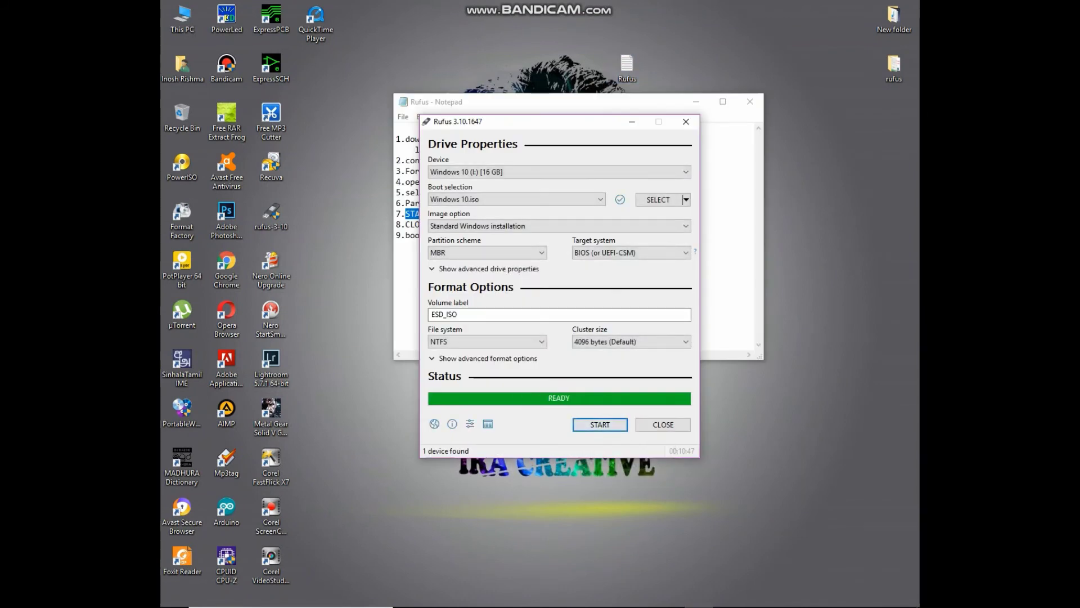
Mark the CLOSE line in the notes and exit Rufus.
{"action": "left_click_drag", "start_coordinate": [406, 224], "coordinate": [433, 224]}
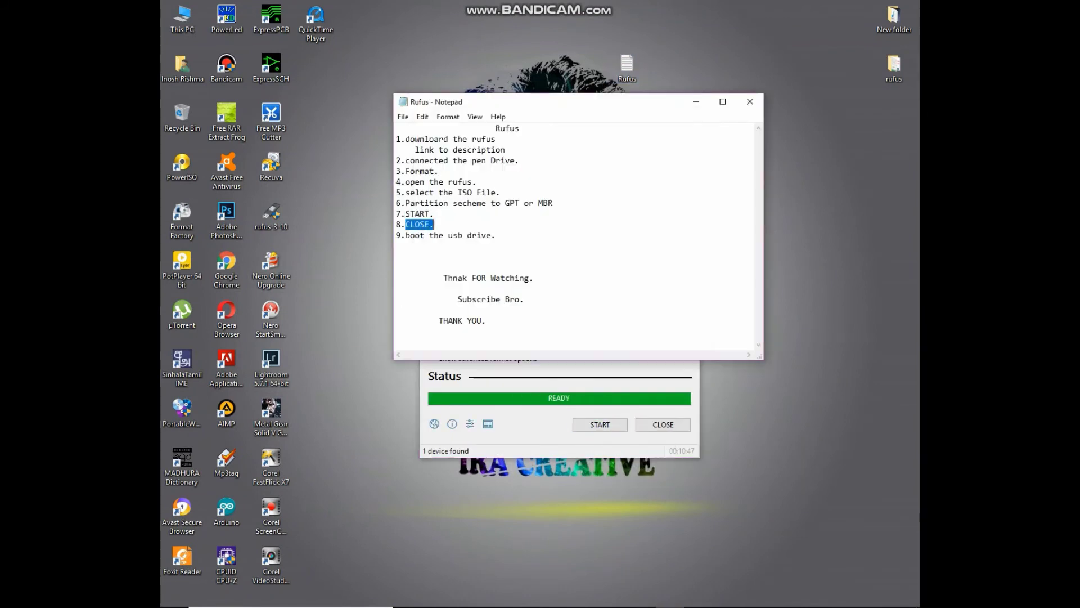
{"action": "left_click", "coordinate": [557, 424]}
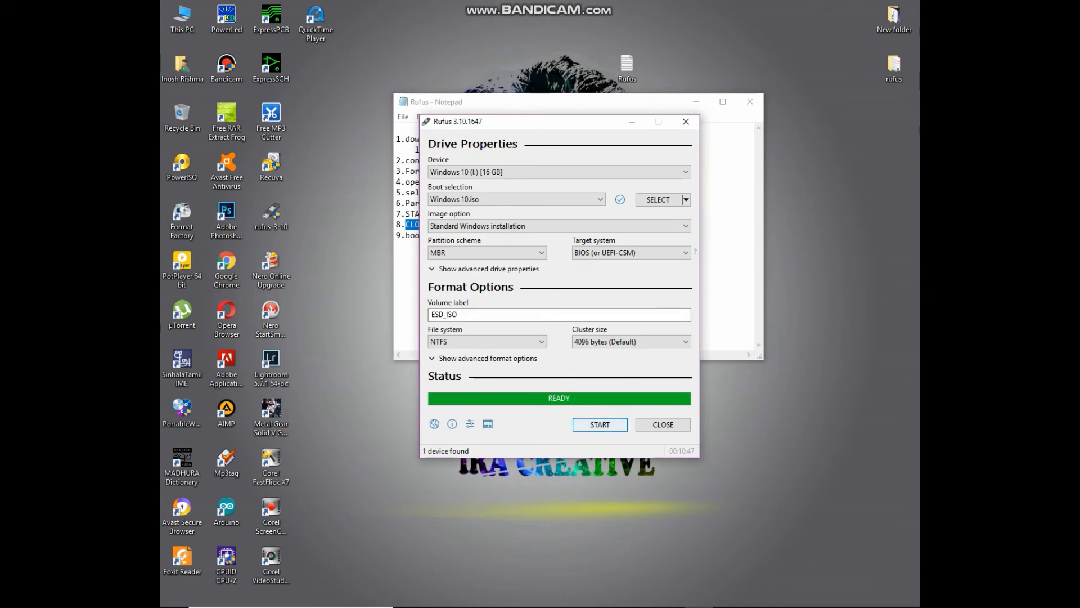
{"action": "left_click", "coordinate": [662, 425]}
Open This PC, inspect the contents of the Windows 10 (I:) drive, and eject it.
{"action": "double_click", "coordinate": [182, 20]}
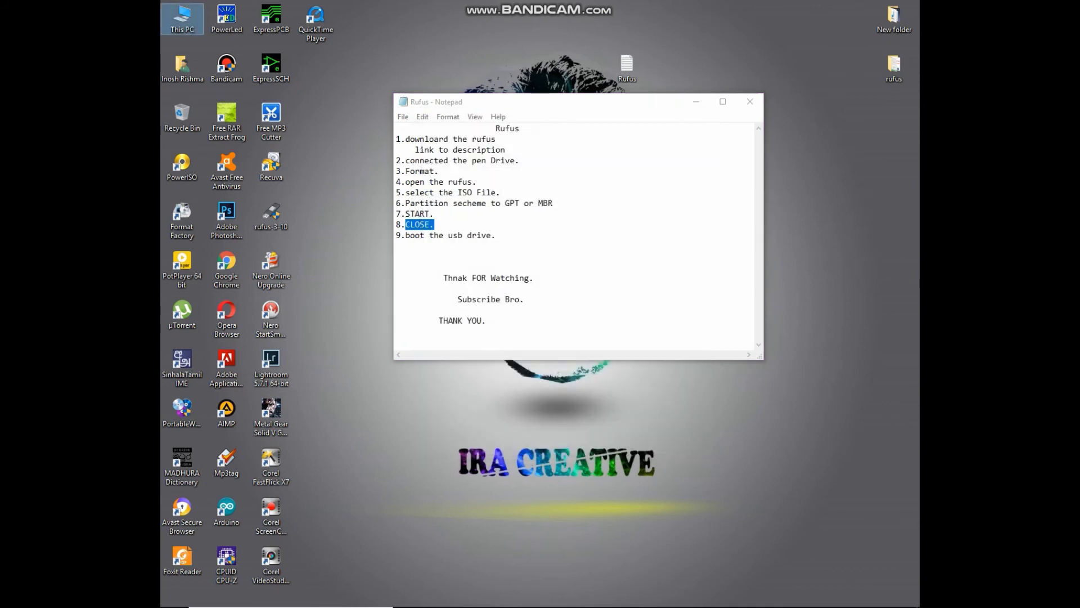
{"action": "left_click", "coordinate": [660, 207]}
{"action": "double_click", "coordinate": [657, 211]}
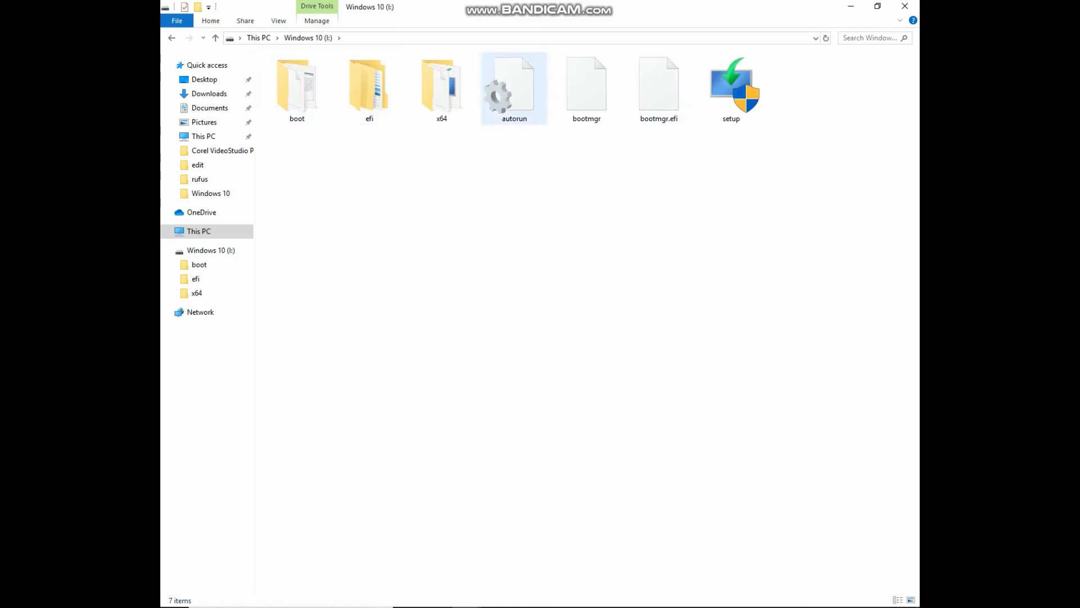
{"action": "left_click", "coordinate": [172, 38]}
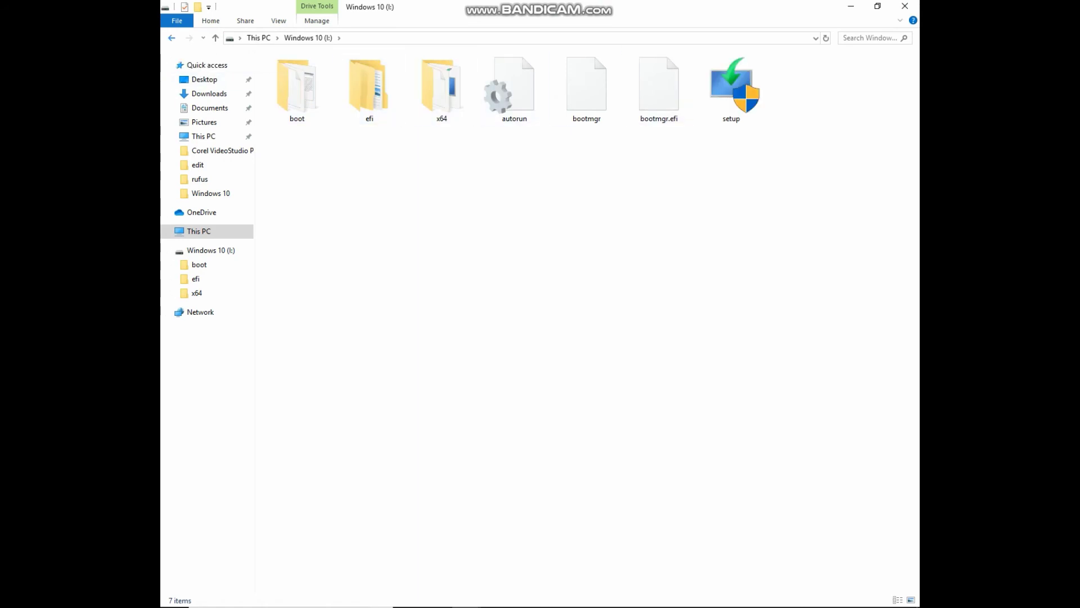
{"action": "right_click", "coordinate": [644, 207]}
{"action": "key", "text": "j"}
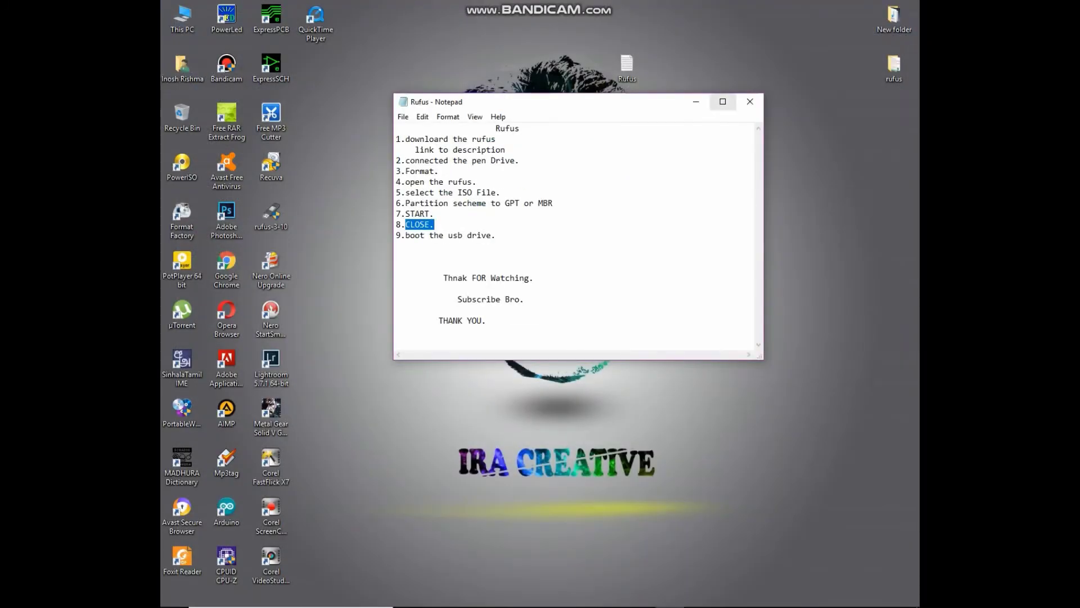
Maximize the Rufus notes and highlight the "boot the usb drive" line, then the "Thnak FOR Watching", "Subscribe Bro" and "THANK YOU" lines.
{"action": "left_click", "coordinate": [723, 101]}
{"action": "left_click_drag", "start_coordinate": [173, 138], "coordinate": [258, 138]}
{"action": "left_click_drag", "start_coordinate": [205, 180], "coordinate": [210, 181]}
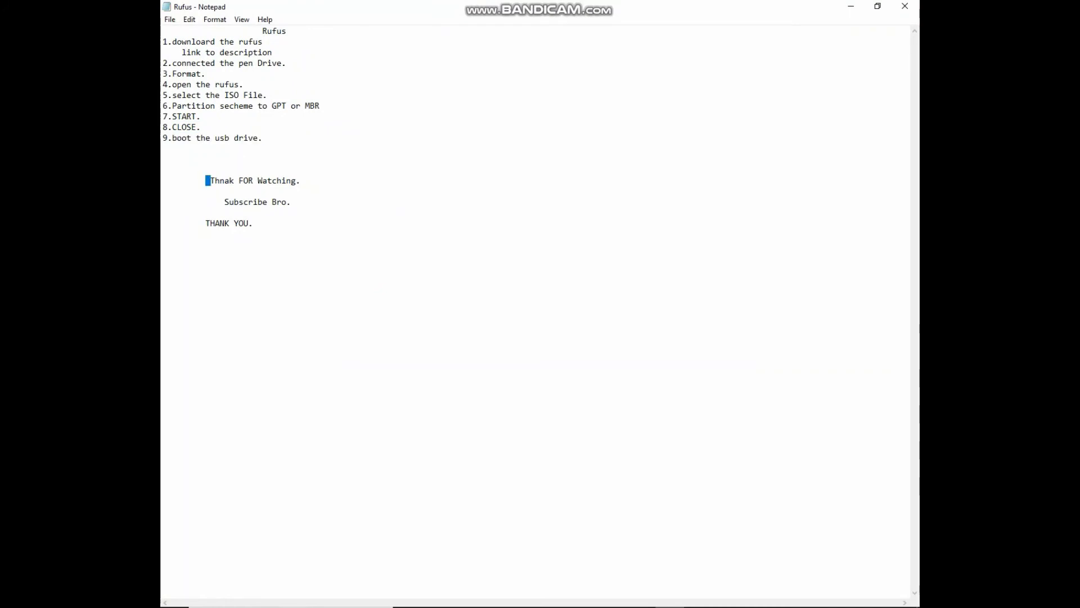
{"action": "left_click_drag", "start_coordinate": [282, 181], "coordinate": [301, 180]}
{"action": "left_click_drag", "start_coordinate": [215, 202], "coordinate": [291, 202]}
{"action": "left_click_drag", "start_coordinate": [177, 224], "coordinate": [226, 224]}
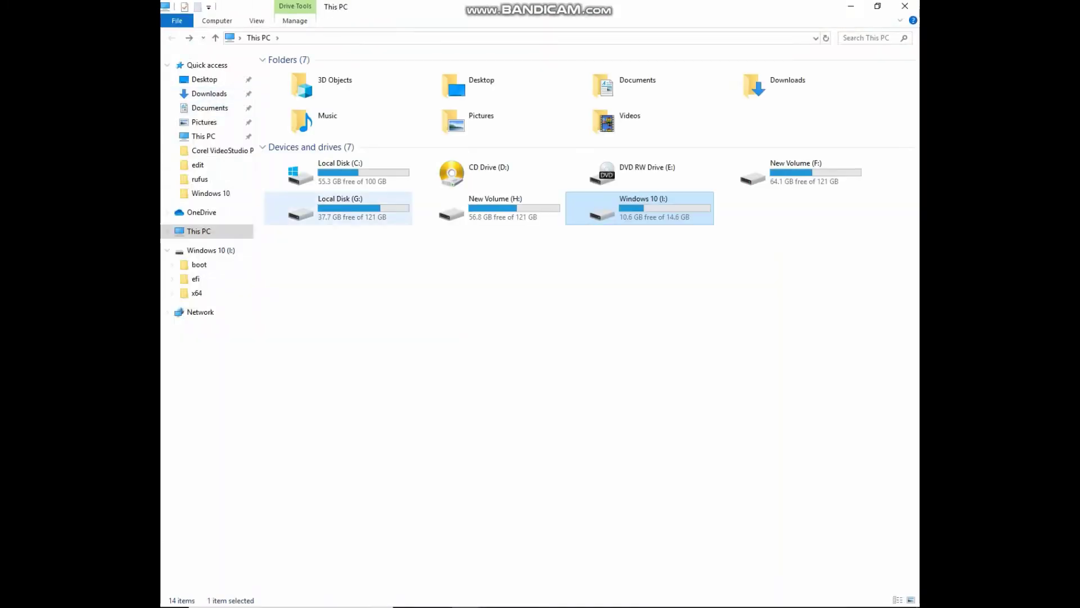
Eject the Windows 10 (I:) drive from This PC.
{"action": "right_click", "coordinate": [646, 209]}
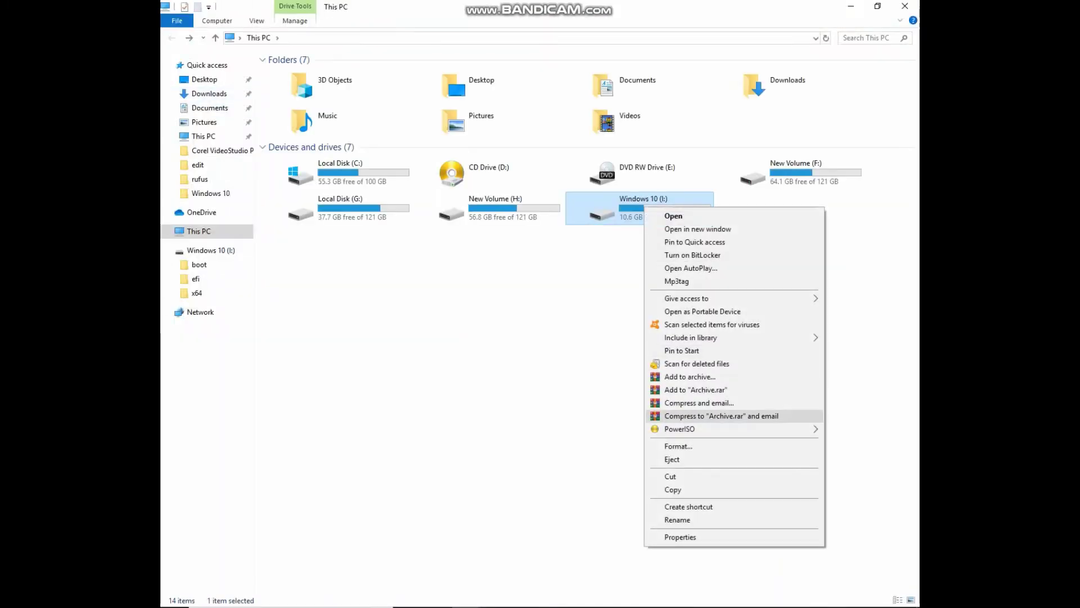
{"action": "left_click", "coordinate": [672, 459]}
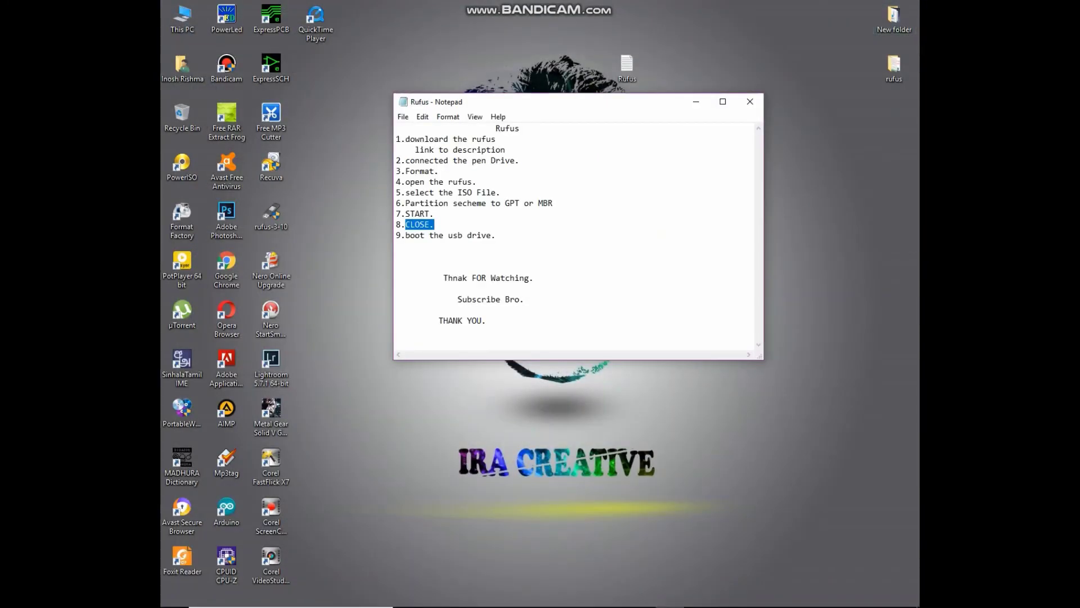
Enlarge the Rufus notes to full screen and mark step 9, "boot the usb drive", and the closing watching, subscribe and thank-you lines.
{"action": "left_click", "coordinate": [723, 101]}
{"action": "left_click_drag", "start_coordinate": [172, 137], "coordinate": [263, 138]}
{"action": "left_click_drag", "start_coordinate": [206, 181], "coordinate": [240, 202]}
{"action": "left_click_drag", "start_coordinate": [177, 223], "coordinate": [197, 223]}
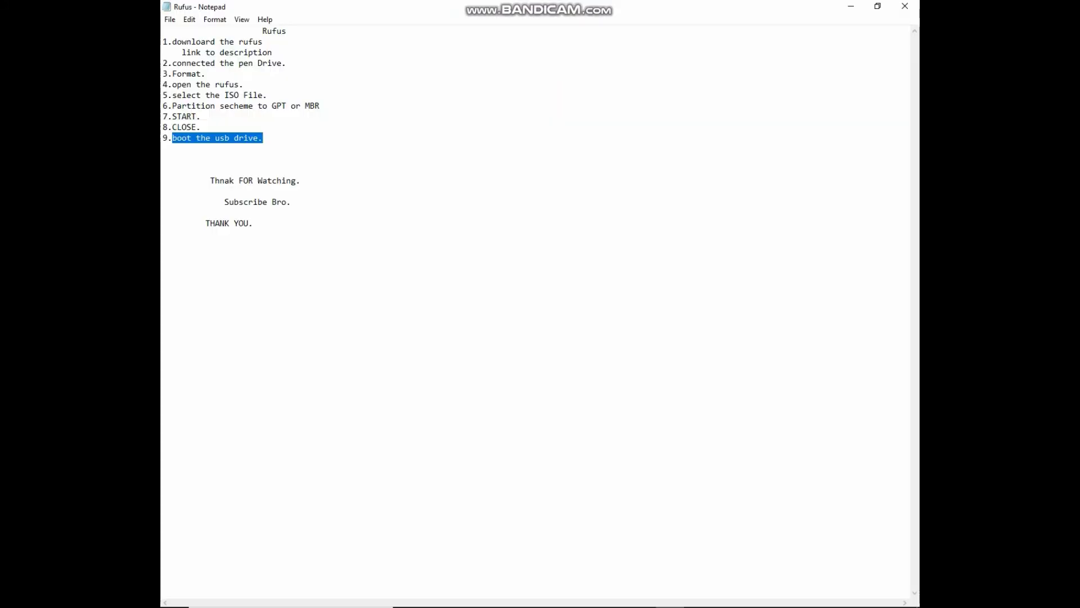
{"action": "left_click_drag", "start_coordinate": [206, 181], "coordinate": [291, 202]}
{"action": "left_click", "coordinate": [177, 223]}
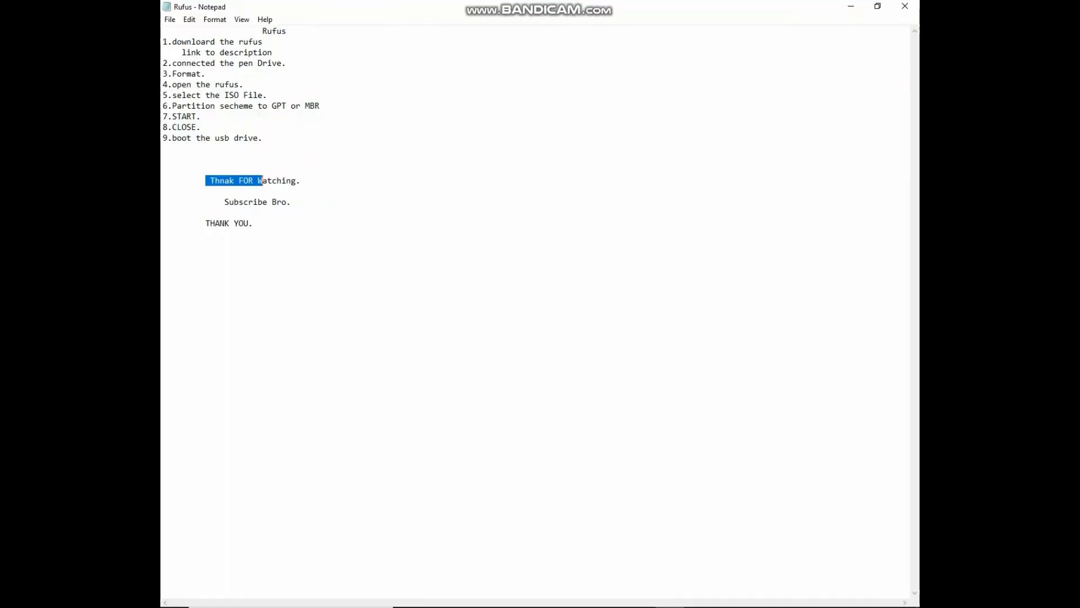
{"action": "left_click_drag", "start_coordinate": [215, 202], "coordinate": [268, 202]}
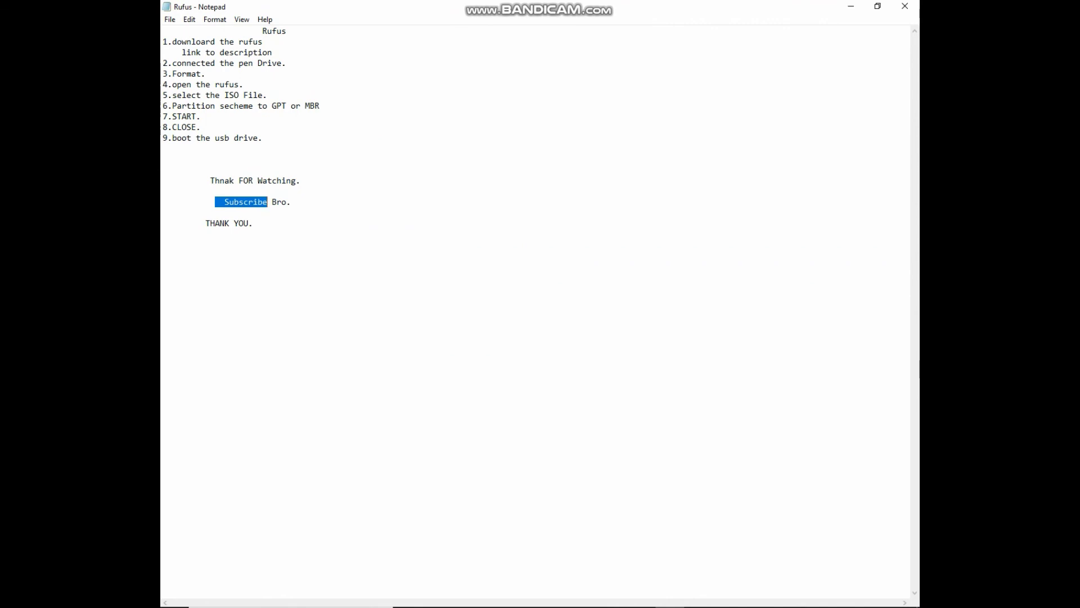
{"action": "left_click_drag", "start_coordinate": [178, 224], "coordinate": [196, 223]}
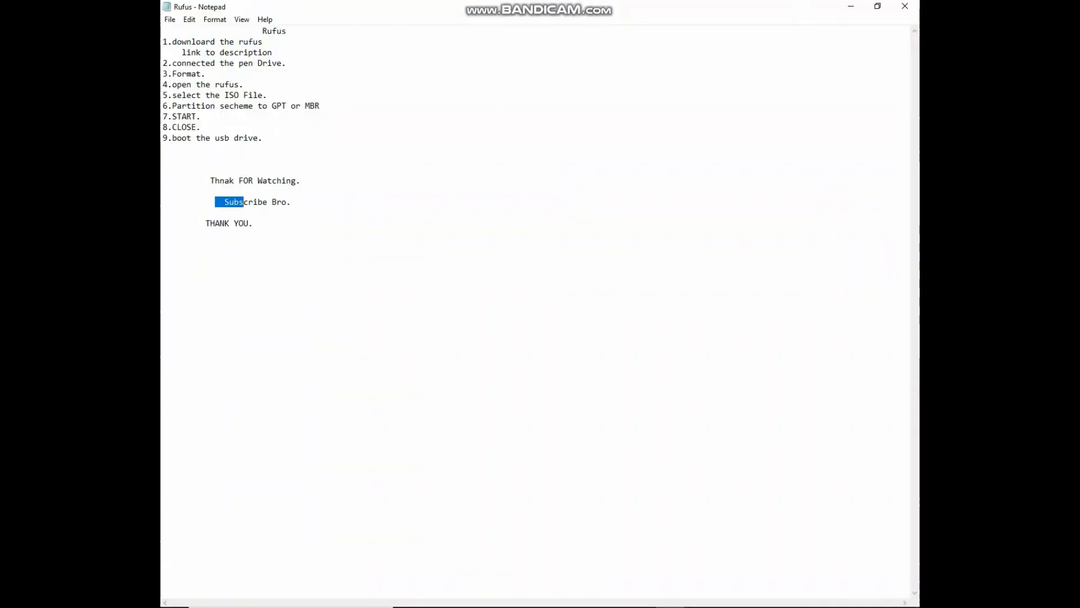
{"action": "left_click_drag", "start_coordinate": [267, 202], "coordinate": [290, 202]}
{"action": "left_click_drag", "start_coordinate": [177, 224], "coordinate": [197, 223]}
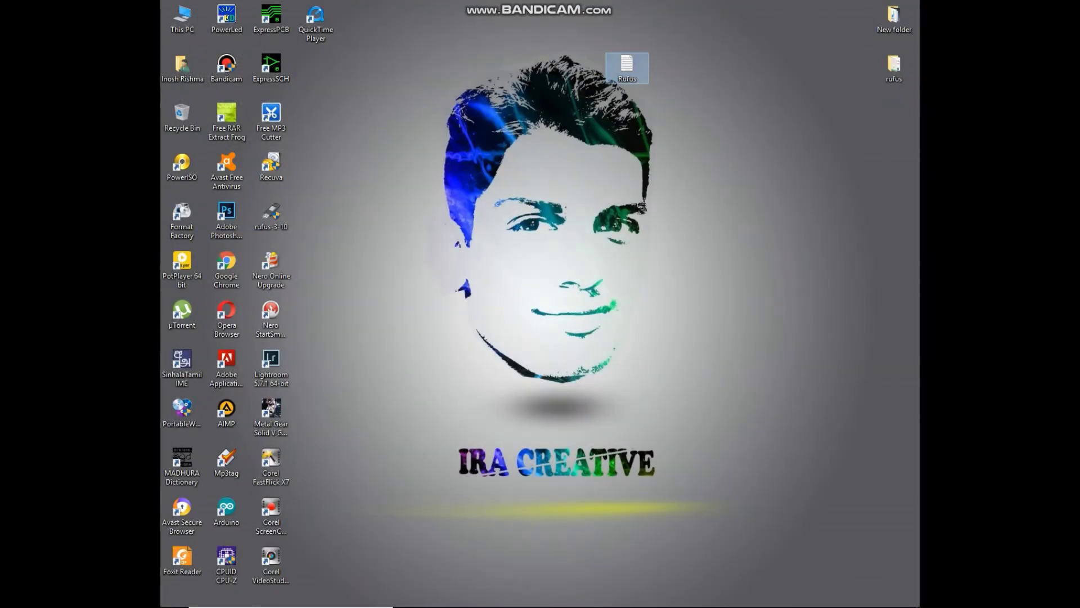
{"action": "left_click_drag", "start_coordinate": [177, 223], "coordinate": [207, 223]}
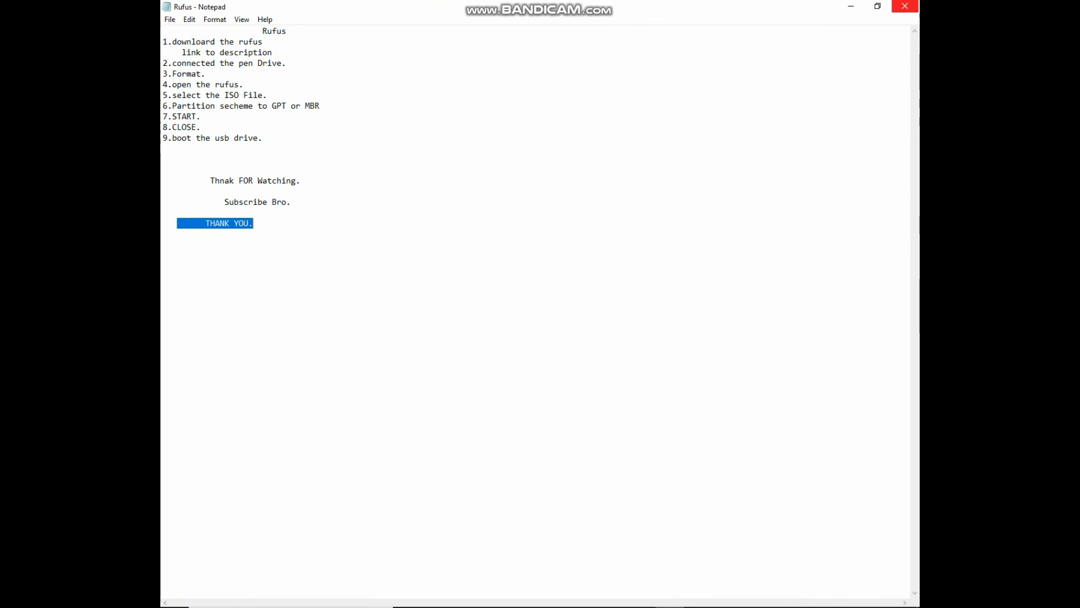